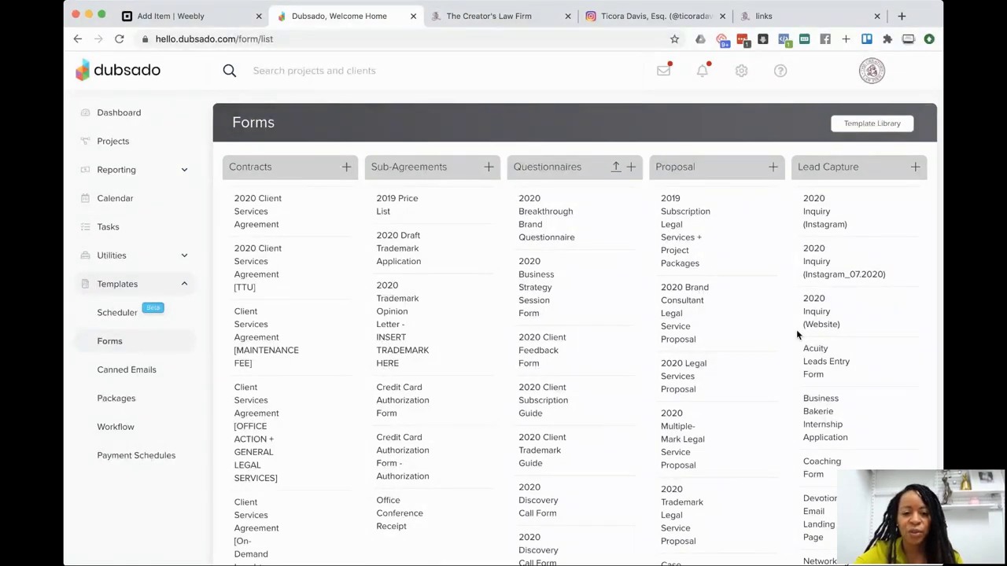
# Open the 1 | DC Inquiry workflow and inspect the settings of its 2020 Discovery Call Form [INTERNAL] send-form action without changing them
pyautogui.click(112, 431)
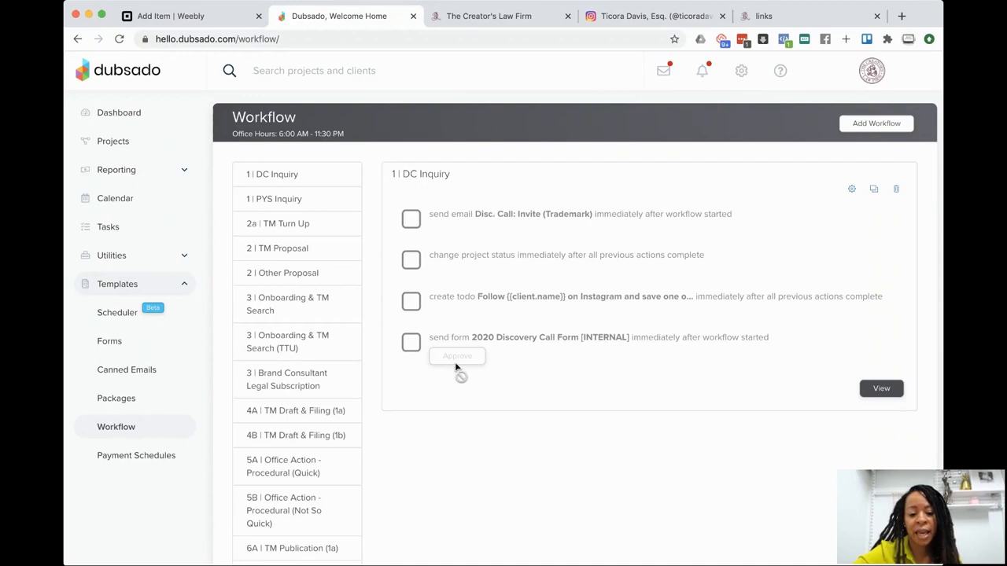
pyautogui.click(851, 189)
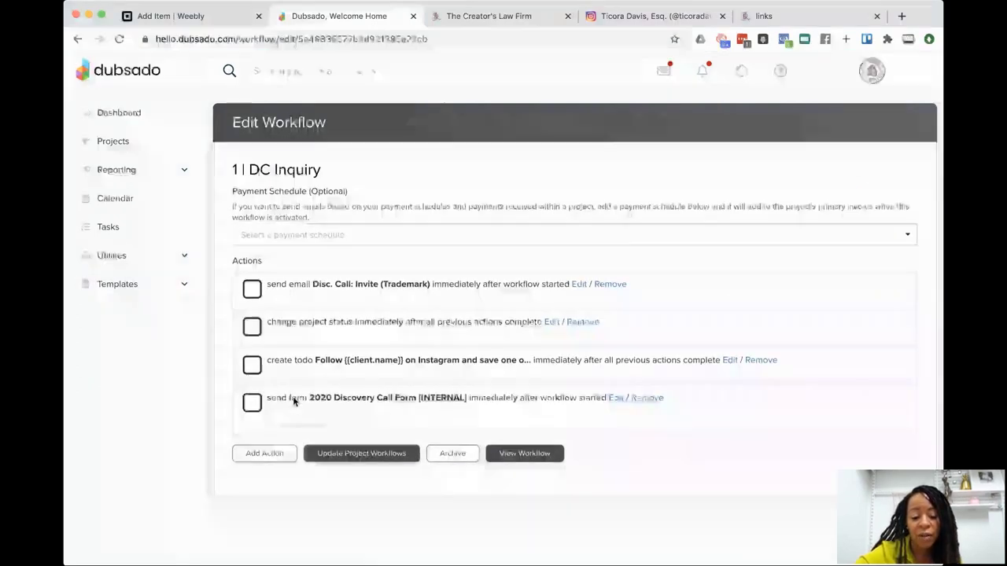
pyautogui.click(616, 398)
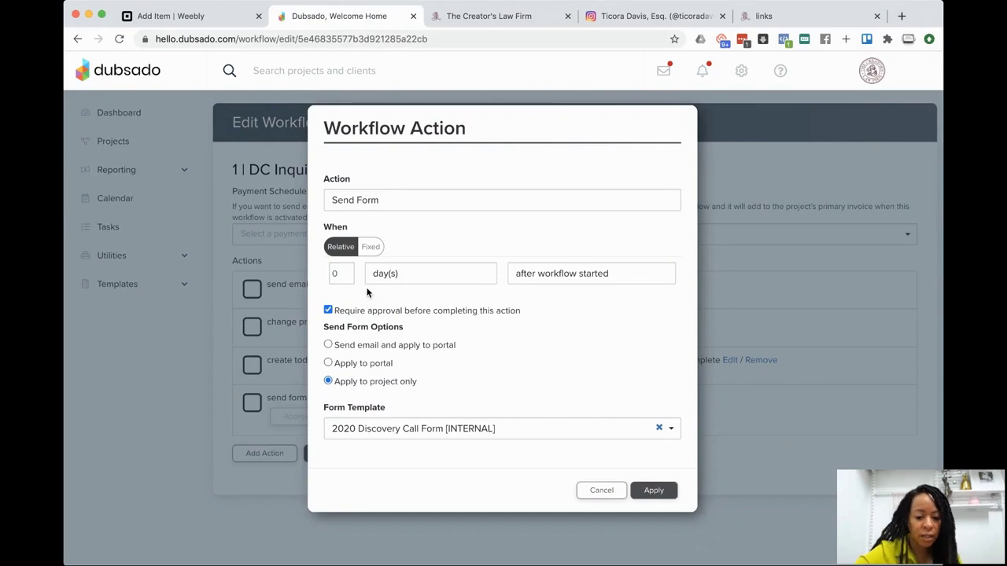
pyautogui.click(606, 491)
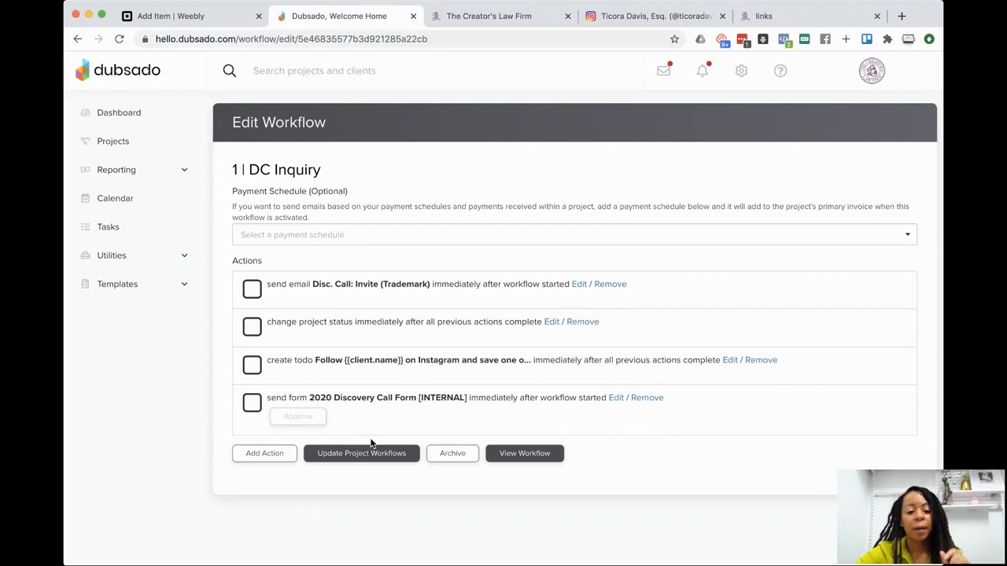
# Return to the workflow templates and look through the full list of workflows
pyautogui.click(176, 281)
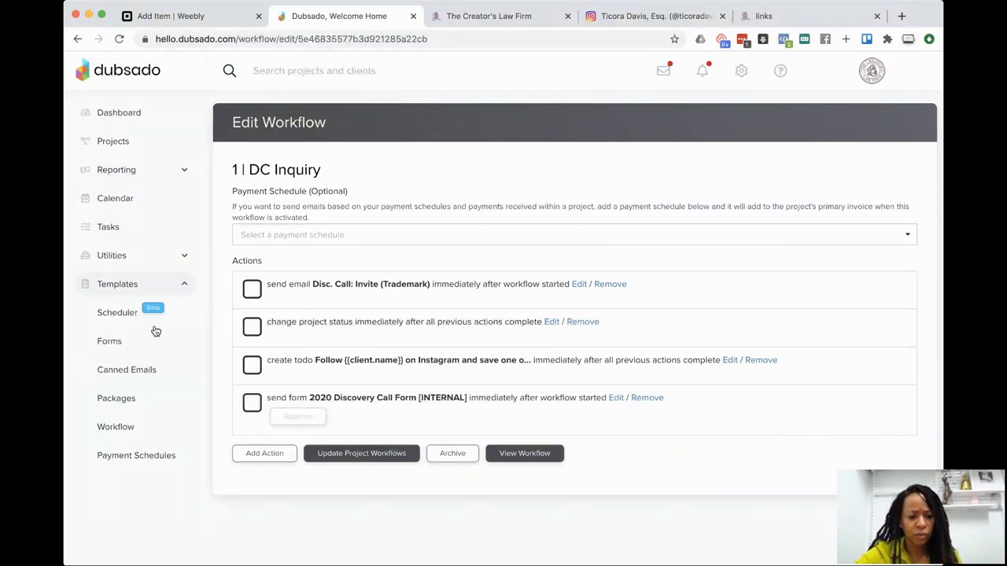
pyautogui.click(128, 425)
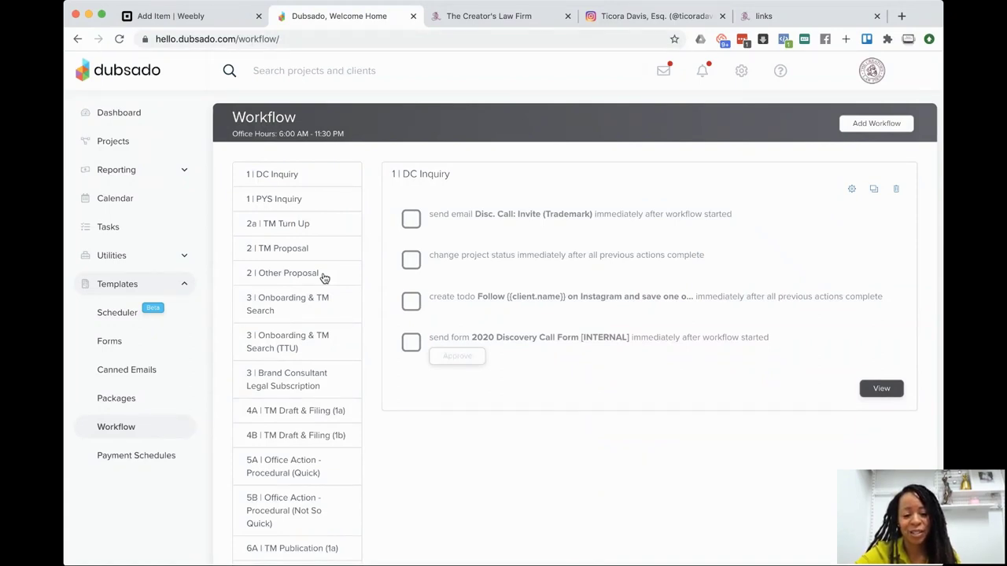
pyautogui.scroll(-5, 323, 278)
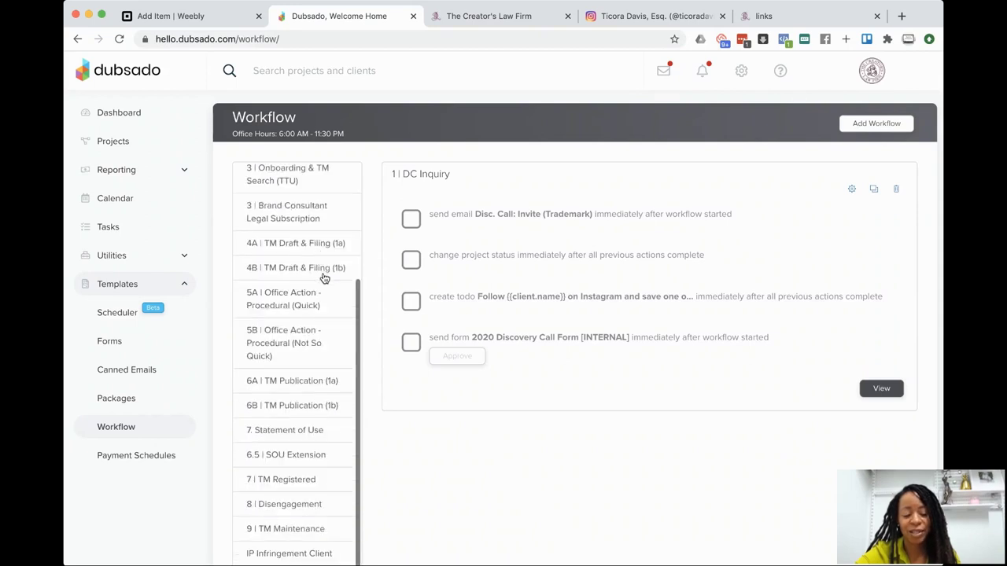
pyautogui.scroll(-1, 324, 278)
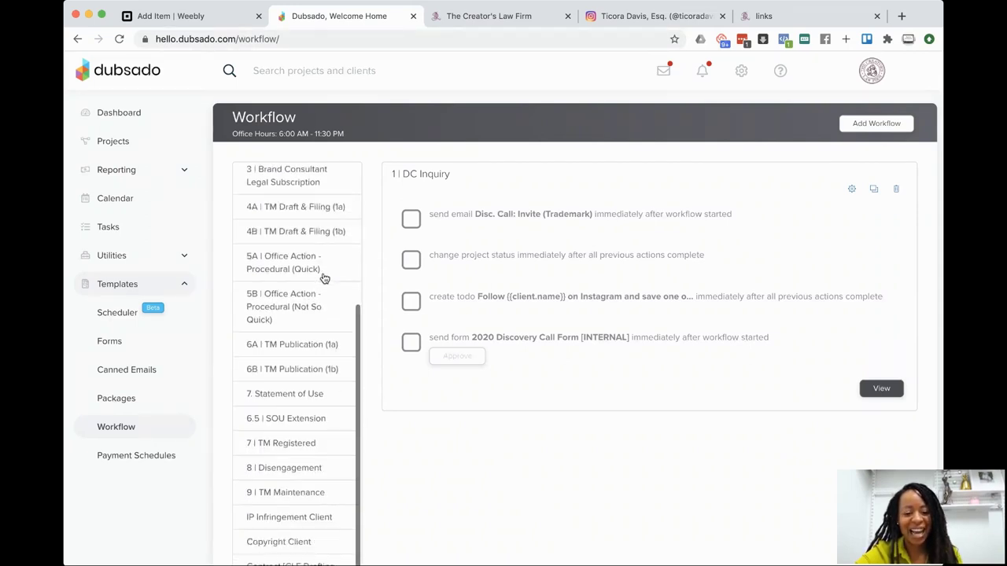
pyautogui.scroll(-3, 297, 492)
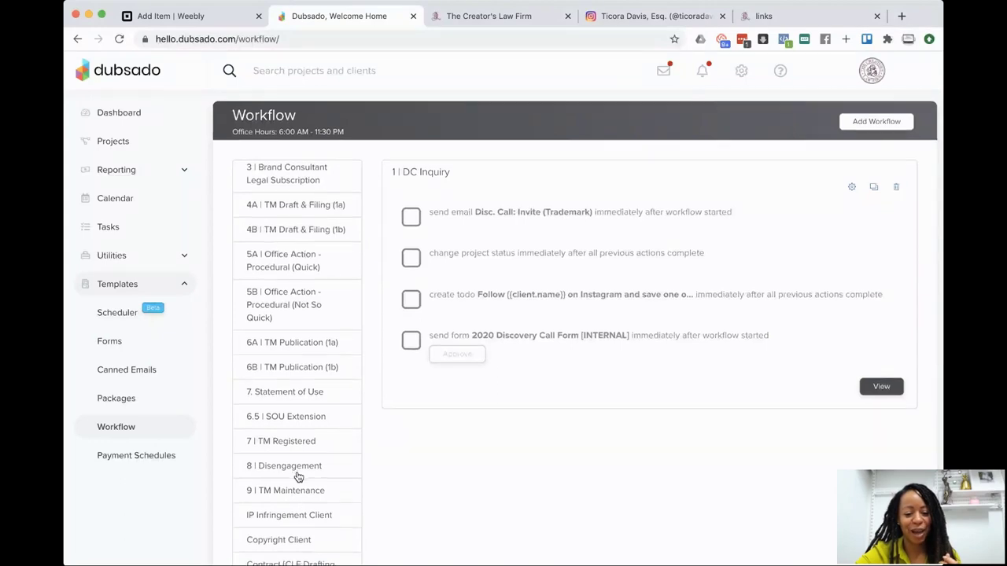
pyautogui.scroll(3, 313, 400)
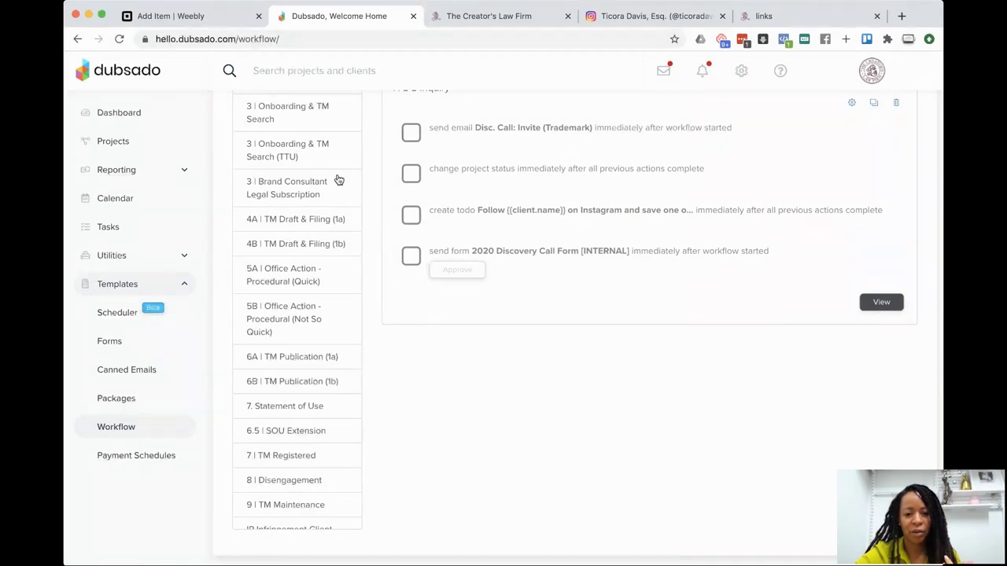
pyautogui.scroll(2, 338, 180)
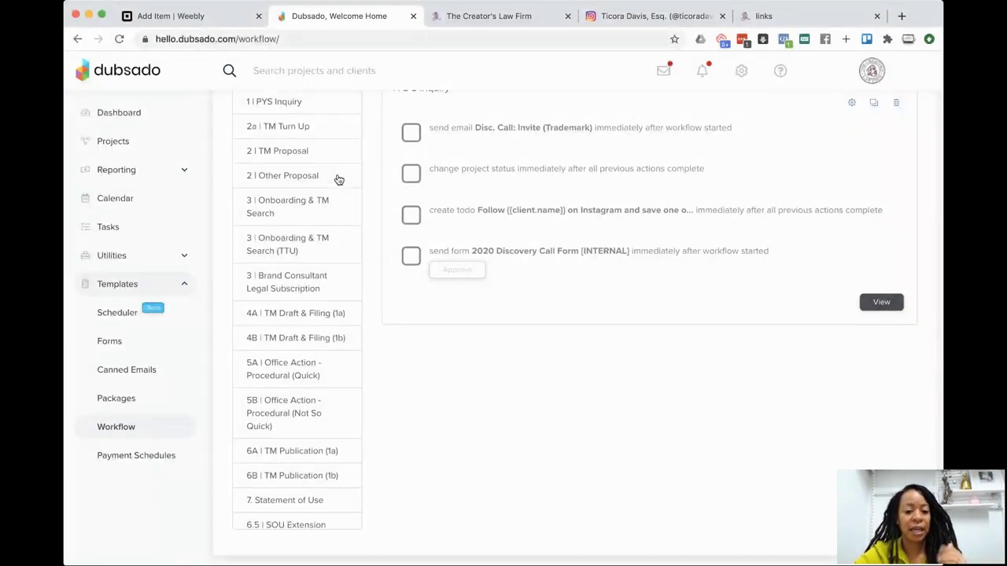
pyautogui.scroll(1, 338, 180)
pyautogui.scroll(2, 339, 180)
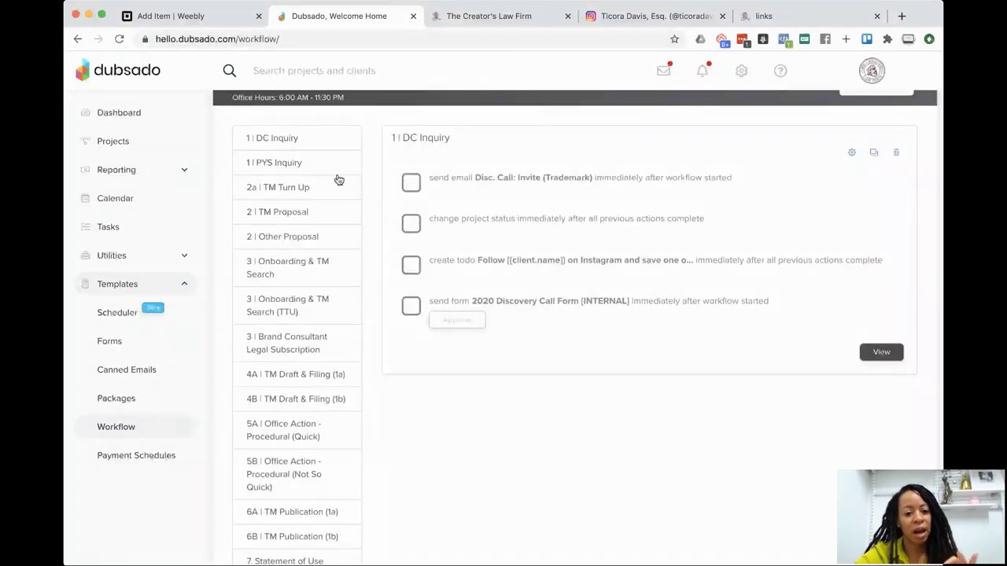
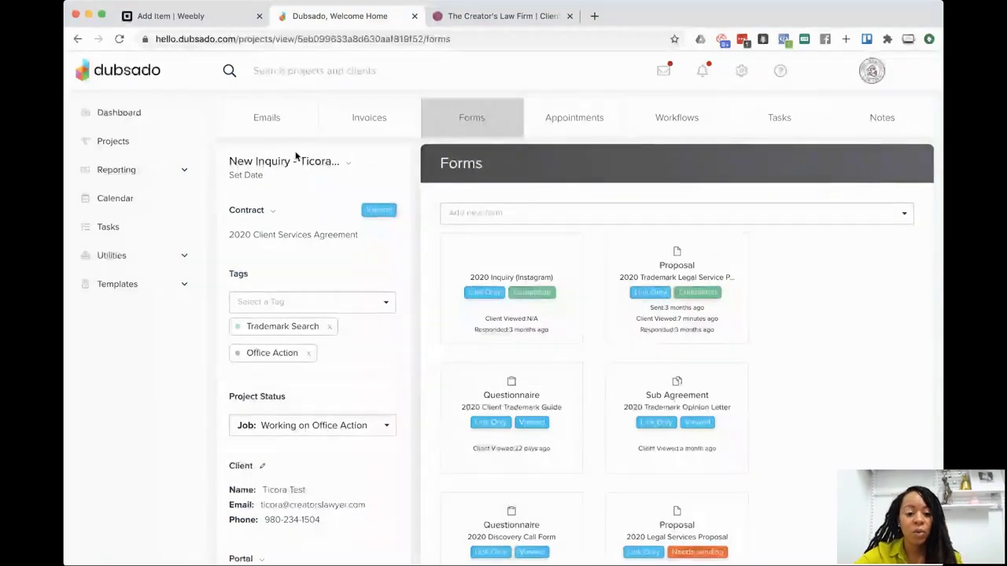
# Check the test project's title field without renaming it, and view the actions available for its contract
pyautogui.click(267, 162)
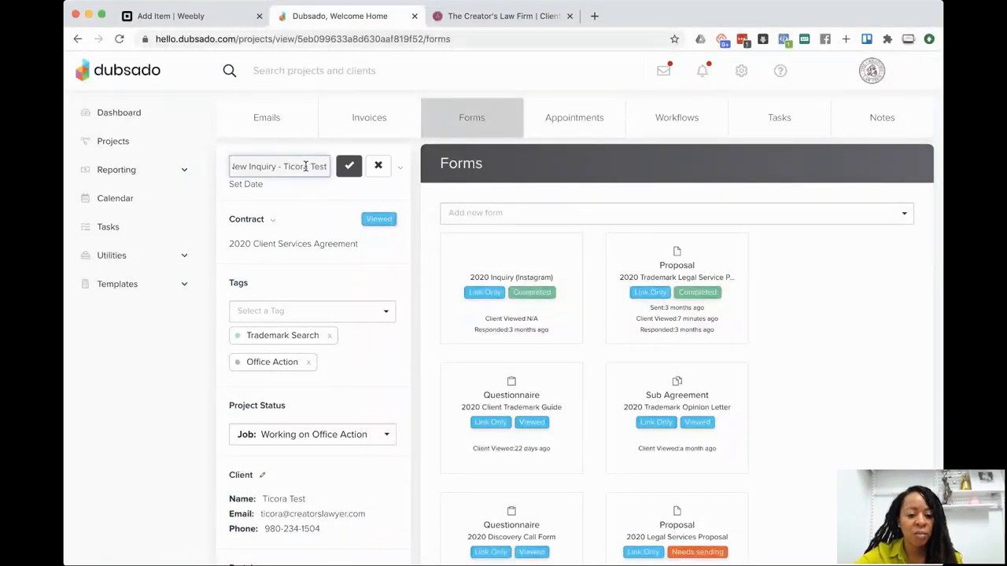
pyautogui.click(385, 165)
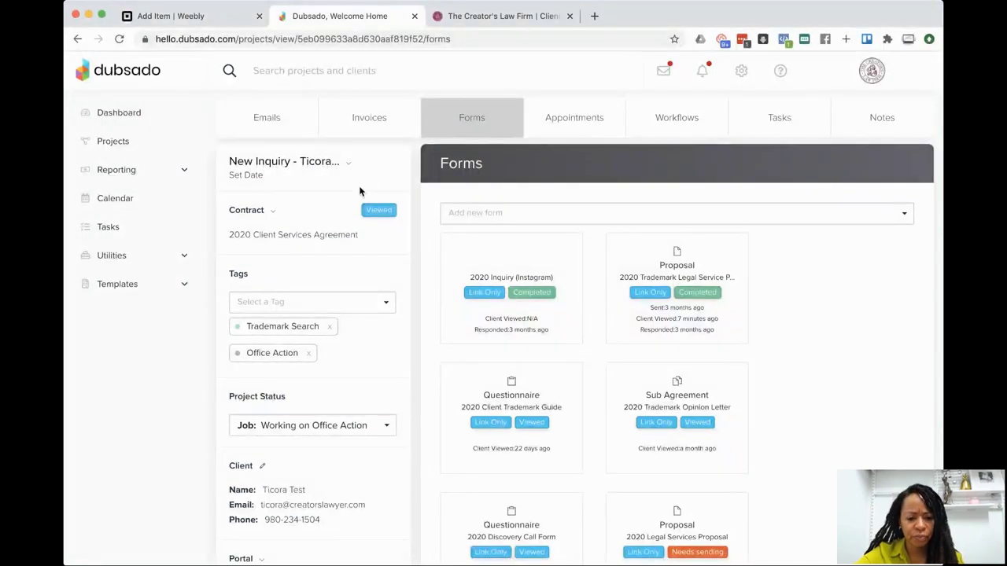
pyautogui.scroll(-3, 330, 276)
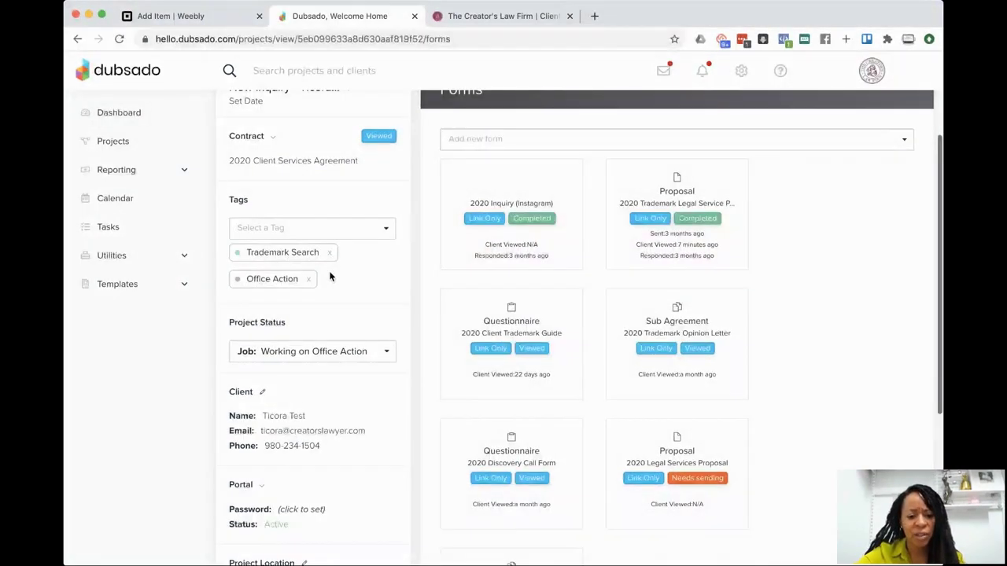
pyautogui.click(272, 113)
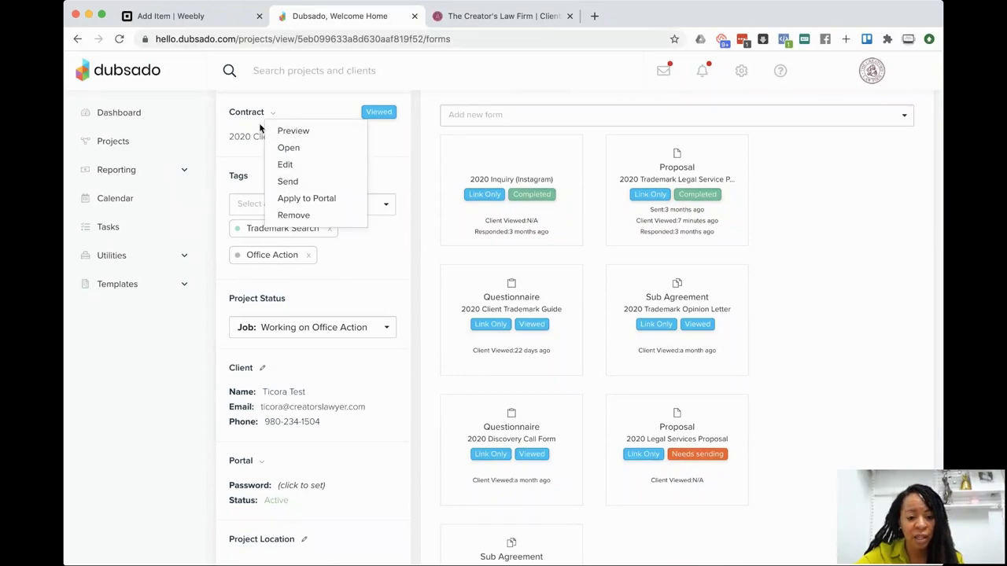
pyautogui.click(272, 118)
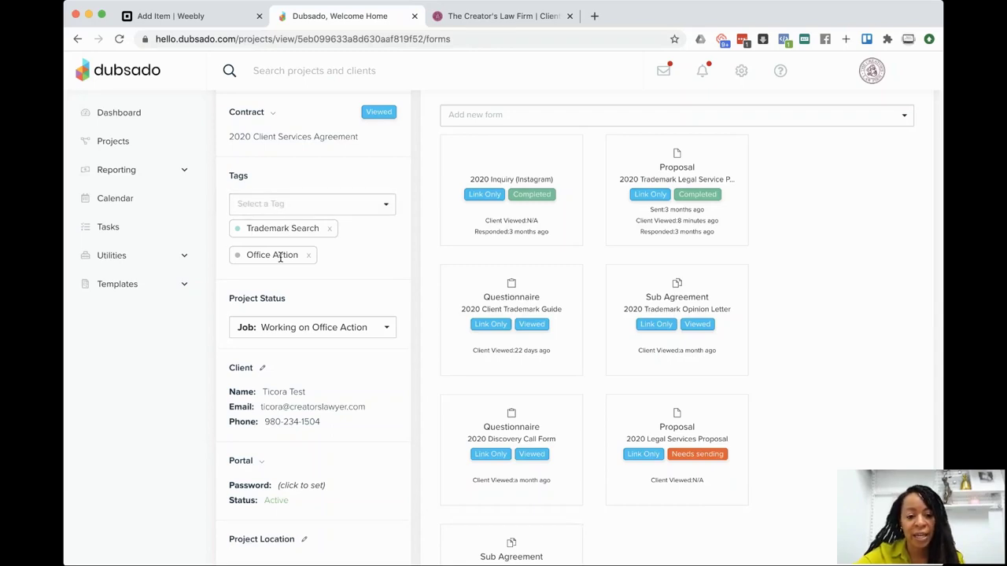
# Look through the Lead and Job options for the project status without changing the selection
pyautogui.scroll(-2, 287, 303)
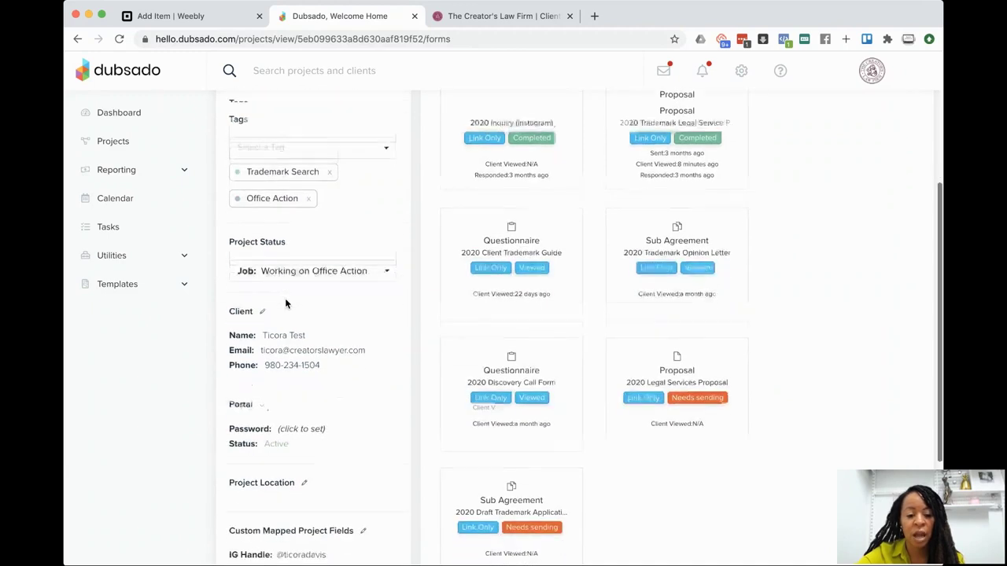
pyautogui.click(341, 255)
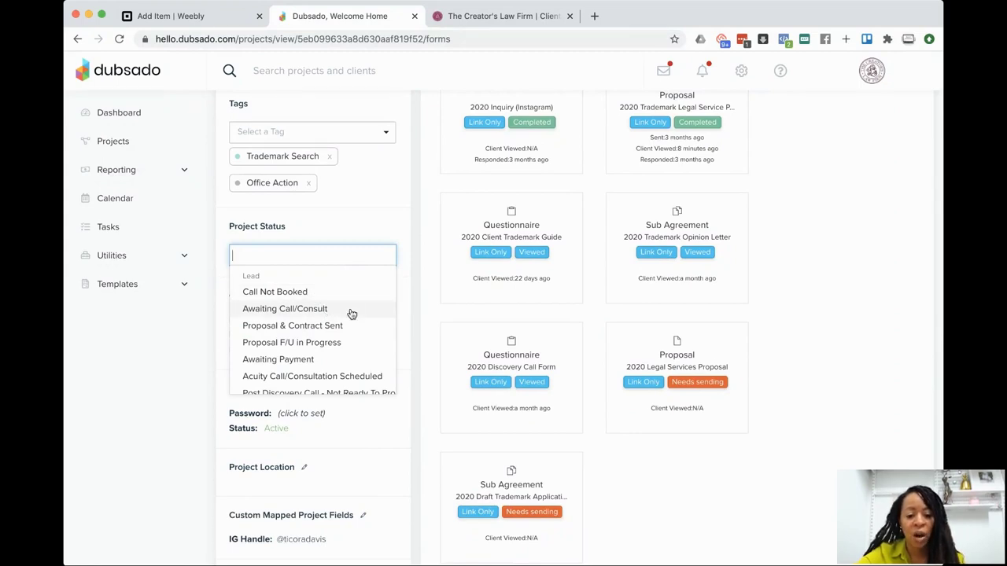
pyautogui.scroll(-1, 347, 333)
pyautogui.scroll(-6, 347, 332)
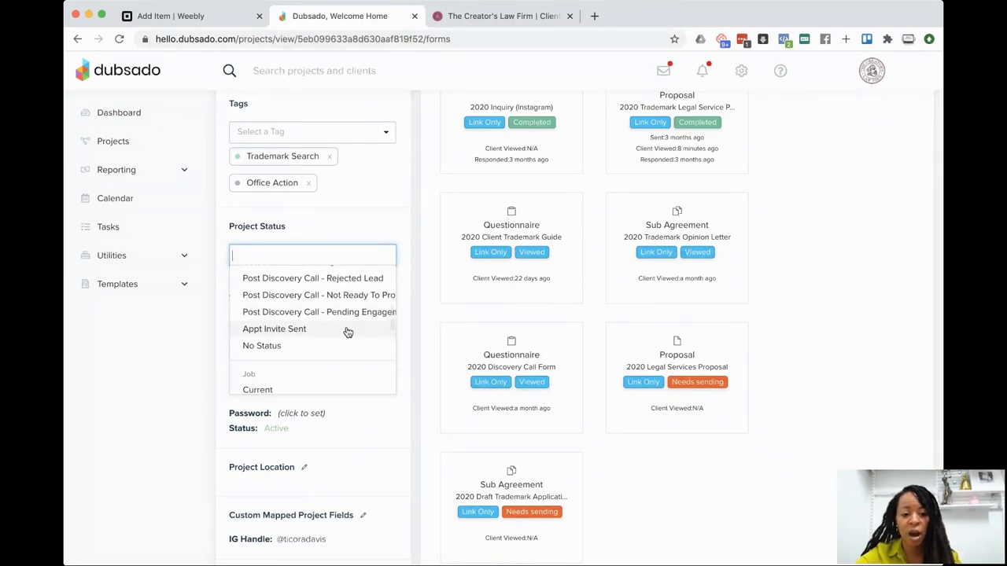
pyautogui.scroll(-4, 347, 333)
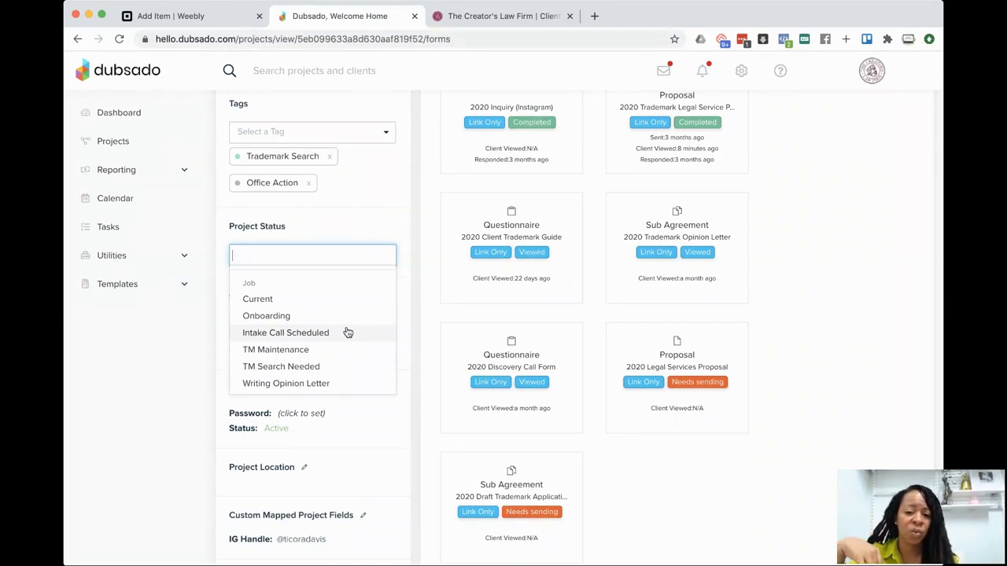
pyautogui.scroll(-5, 348, 333)
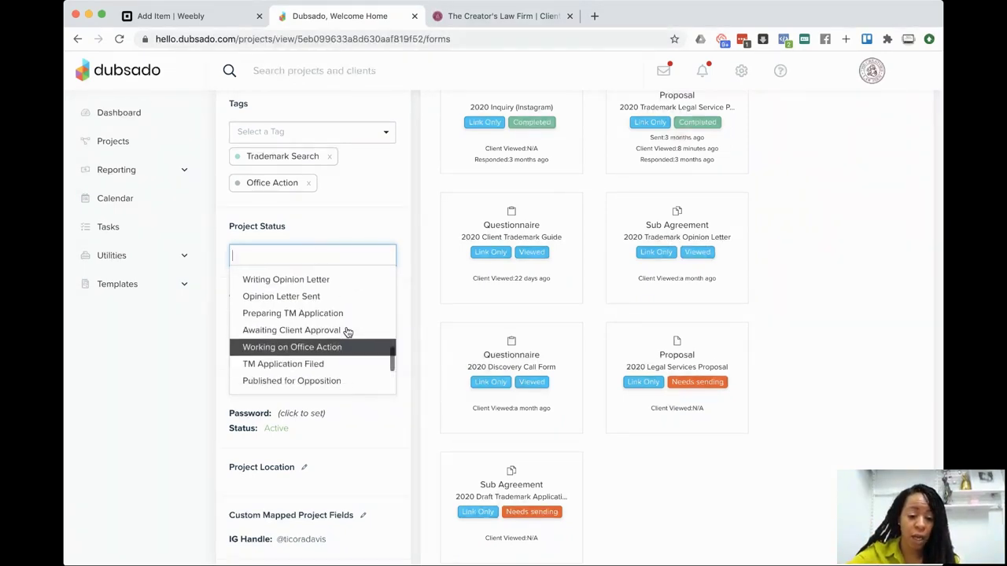
pyautogui.click(405, 184)
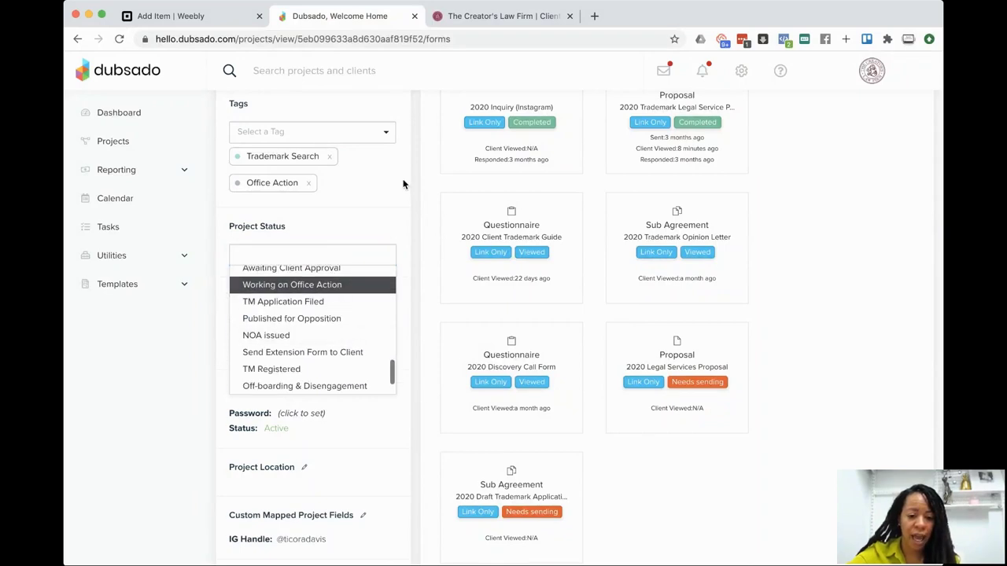
# Review the client's contact, alternate contact, company and shipping address fields, and save and close the client record
pyautogui.scroll(-2, 329, 375)
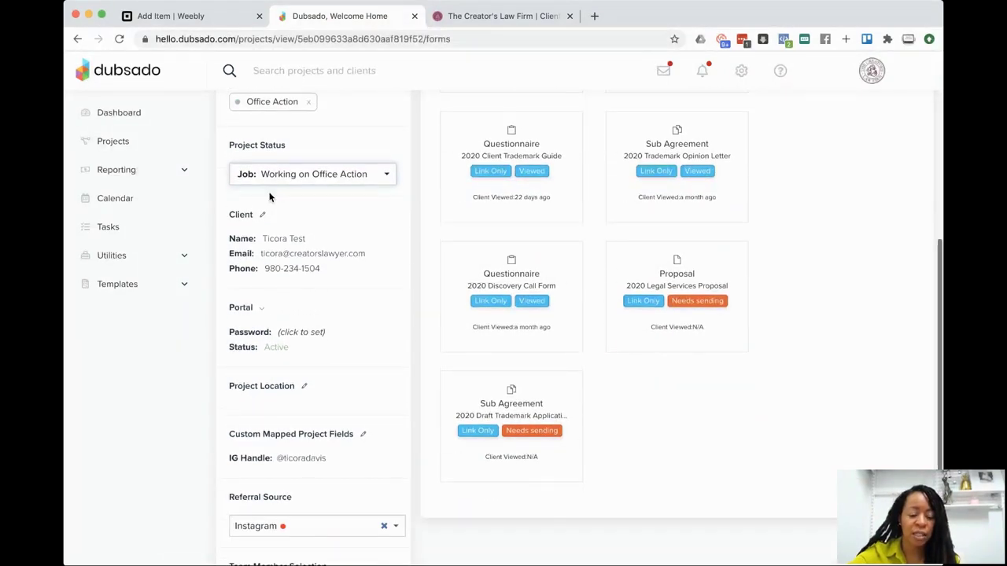
pyautogui.click(263, 217)
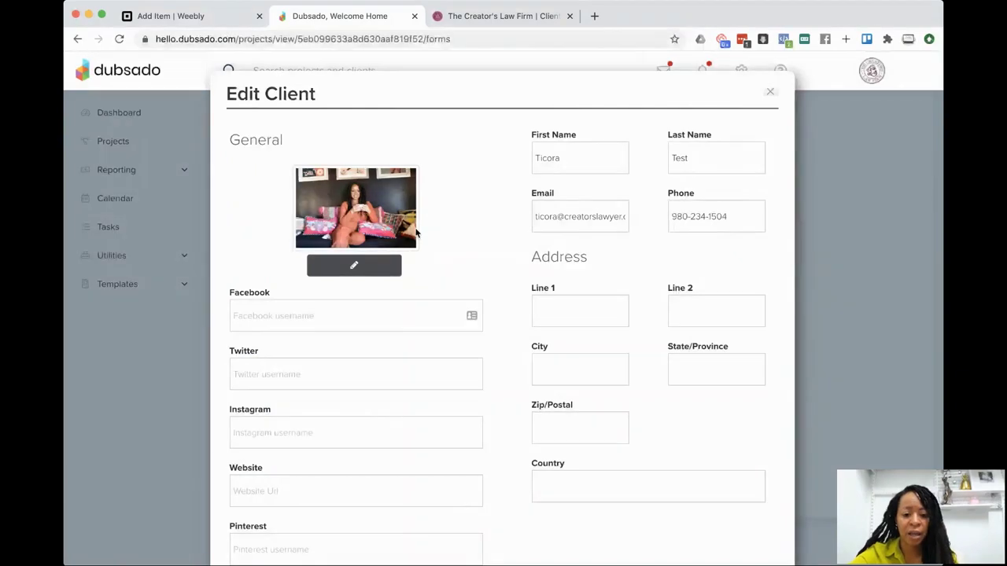
pyautogui.scroll(-3, 360, 321)
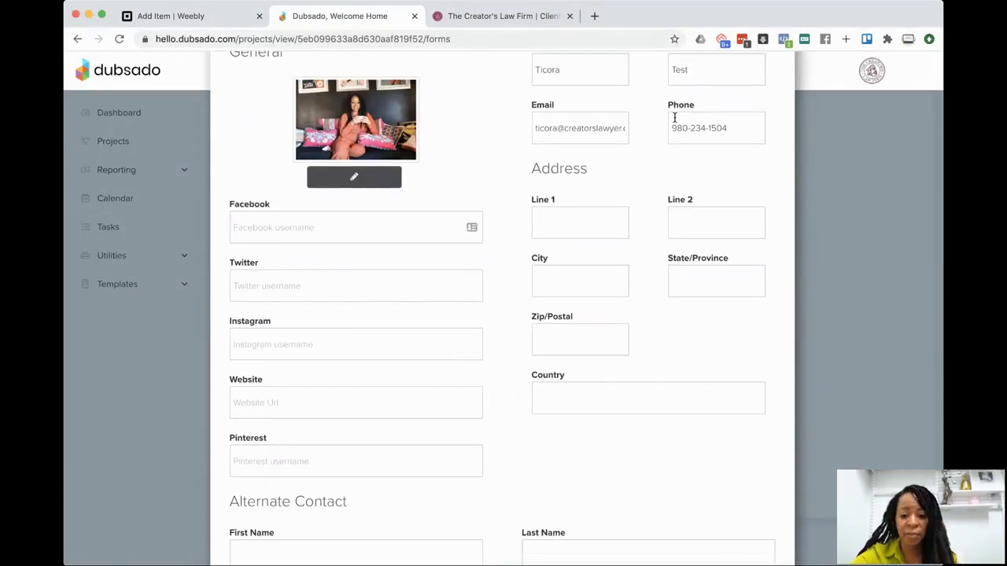
pyautogui.scroll(2, 674, 117)
pyautogui.scroll(-10, 551, 385)
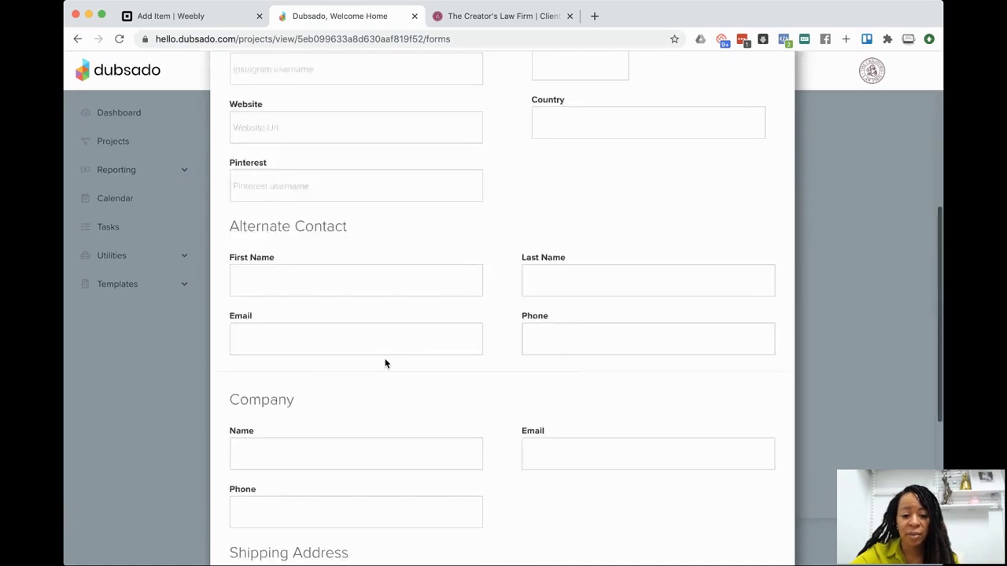
pyautogui.scroll(-8, 401, 315)
pyautogui.scroll(-2, 440, 134)
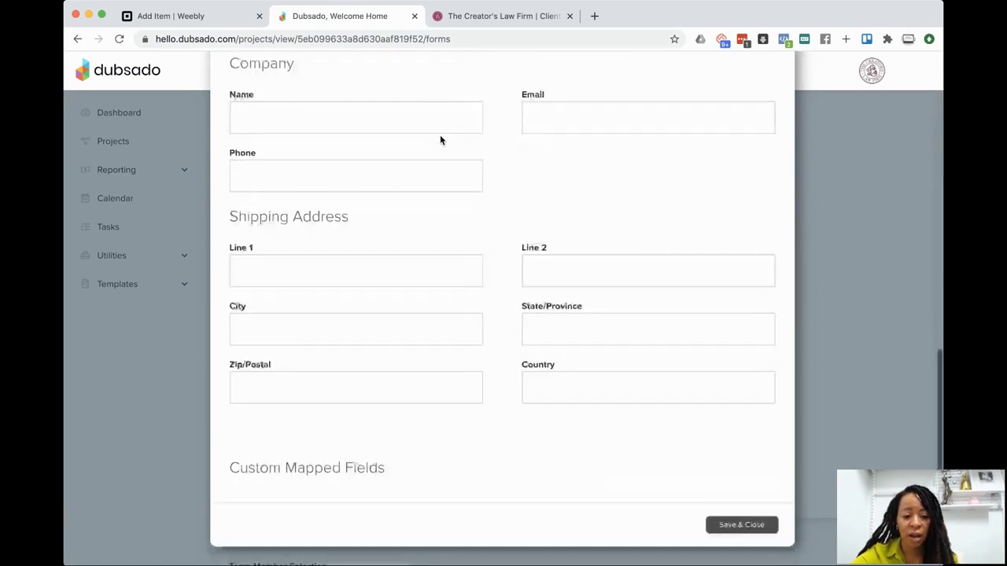
pyautogui.click(732, 524)
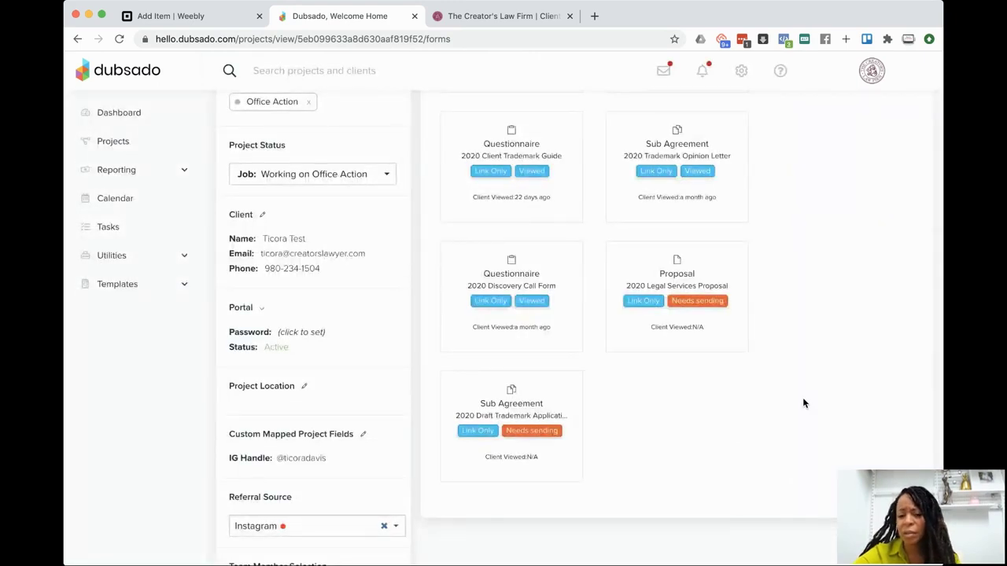
# View the project's referral source choices without changing the selection
pyautogui.scroll(-3, 373, 441)
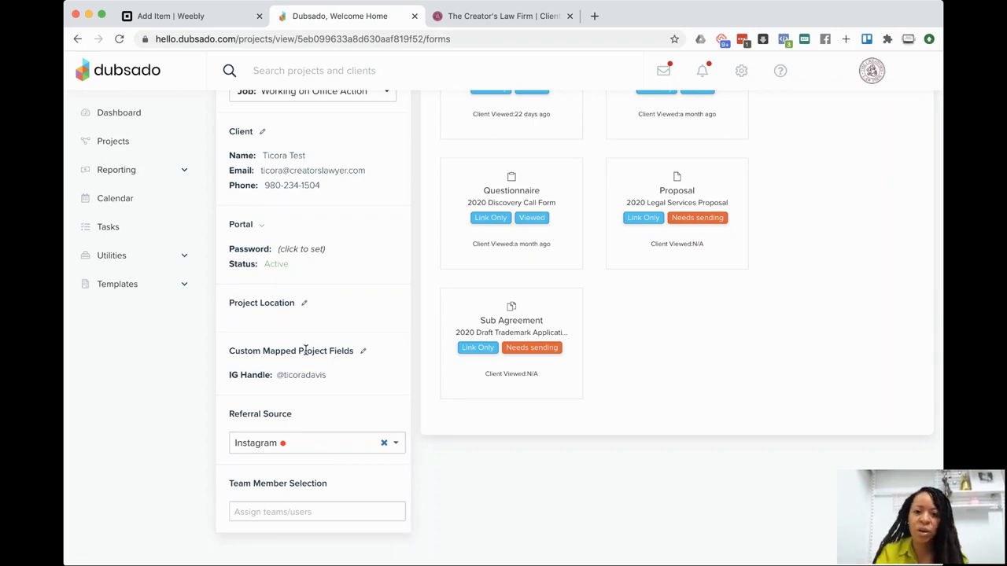
pyautogui.click(301, 453)
pyautogui.click(490, 484)
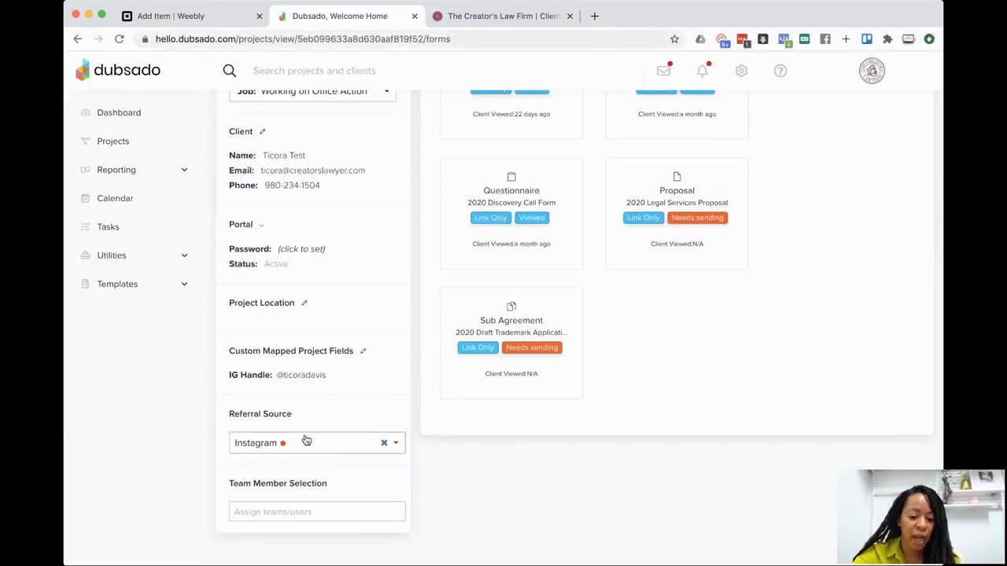
# Assign a team member to the project, and remove that assignment again
pyautogui.click(279, 512)
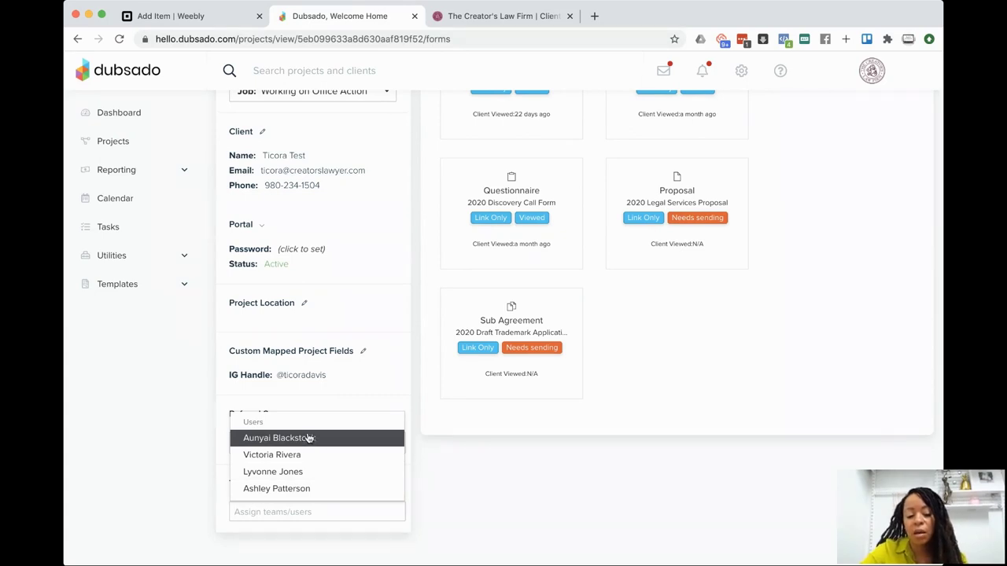
pyautogui.click(294, 458)
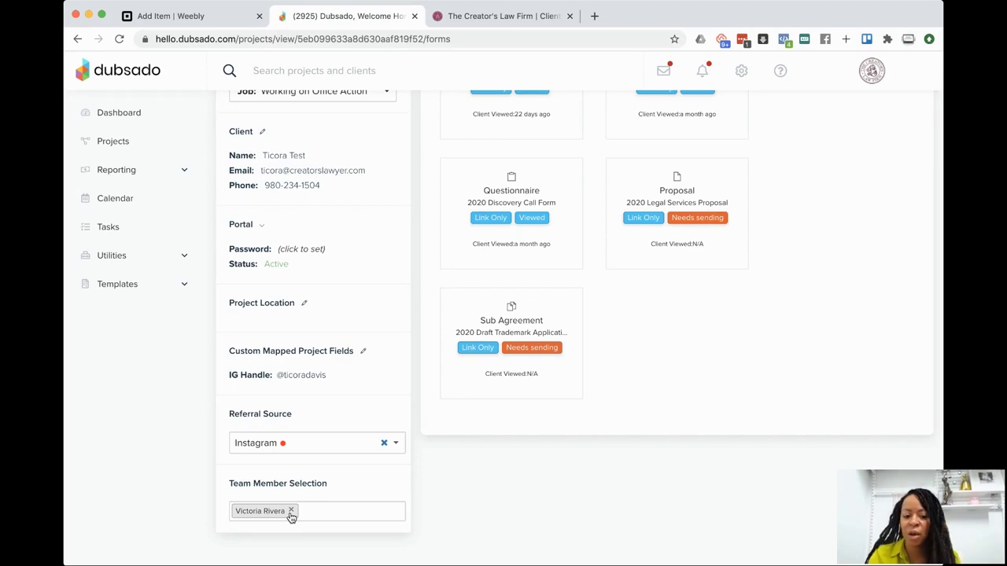
pyautogui.click(290, 511)
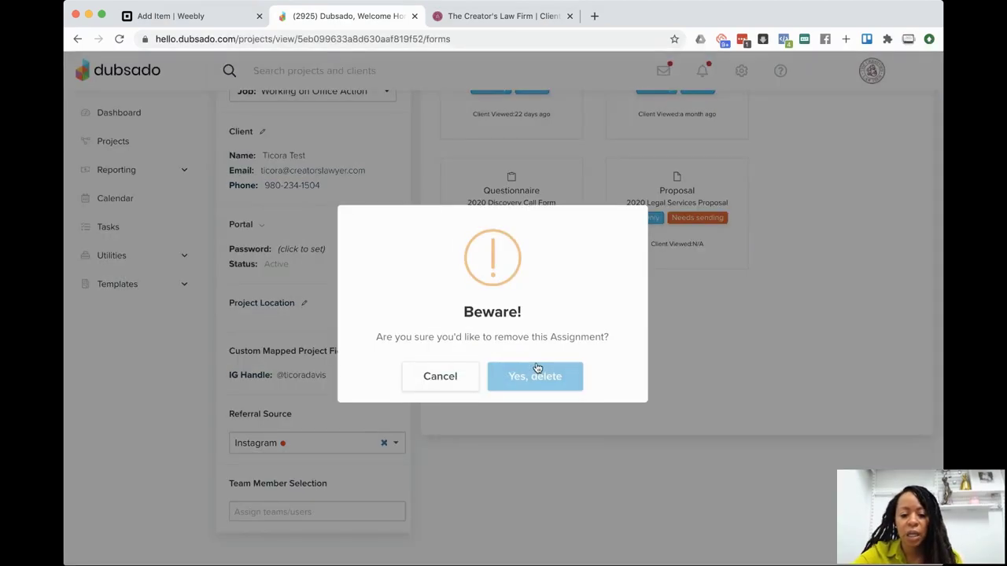
pyautogui.click(536, 371)
# Copy the link of the 2020 Client Trademark Guide questionnaire and open the guide's client-facing page
pyautogui.scroll(2, 517, 464)
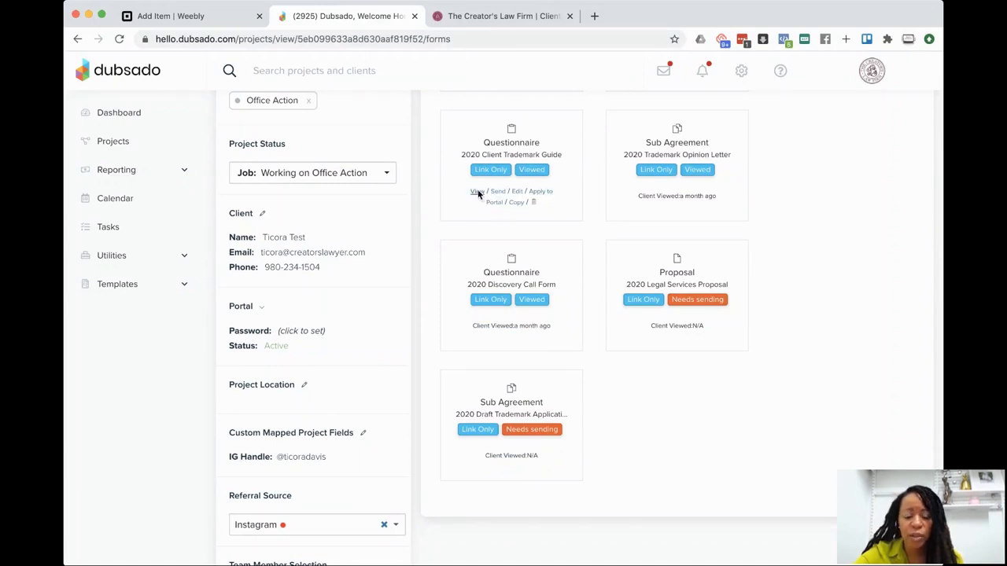
pyautogui.click(477, 192)
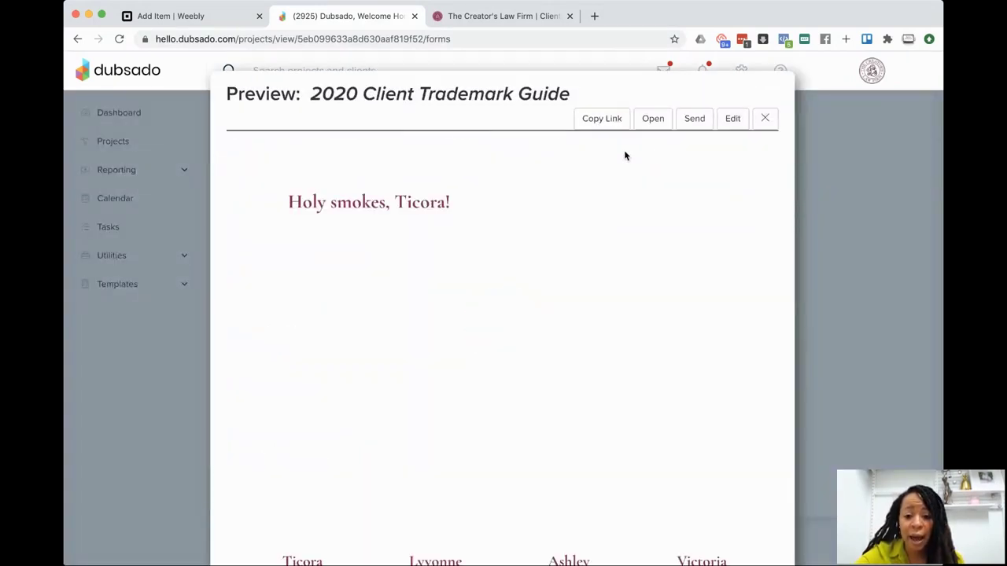
pyautogui.click(605, 122)
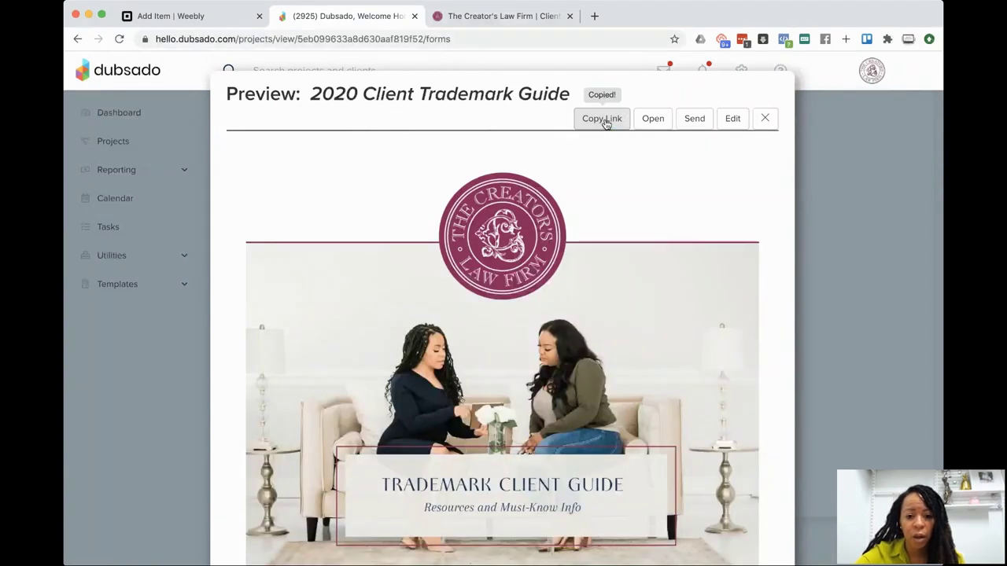
pyautogui.click(653, 120)
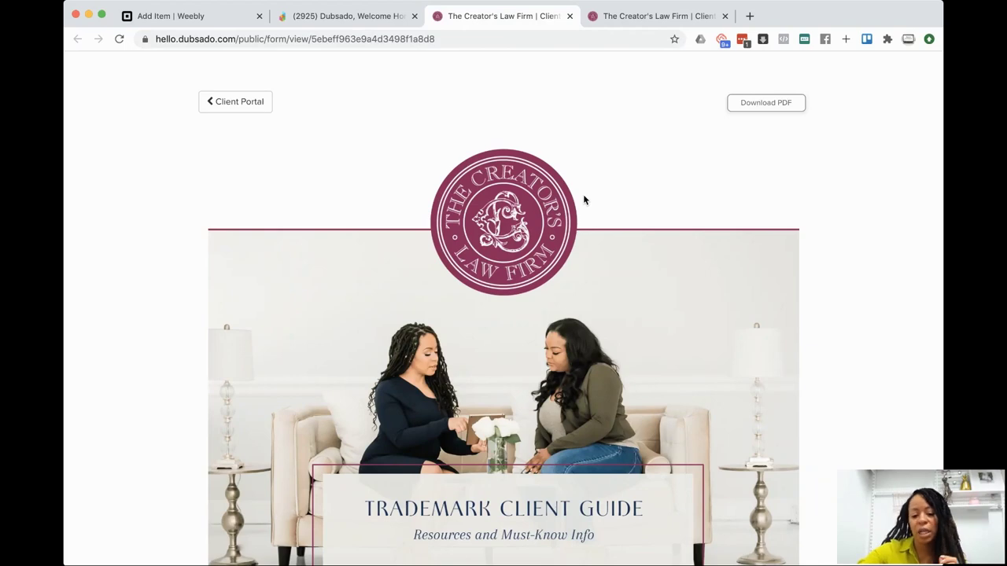
# Review the guide's case resources welcome, team introductions, and mailing address and fun facts questions
pyautogui.scroll(-6, 583, 200)
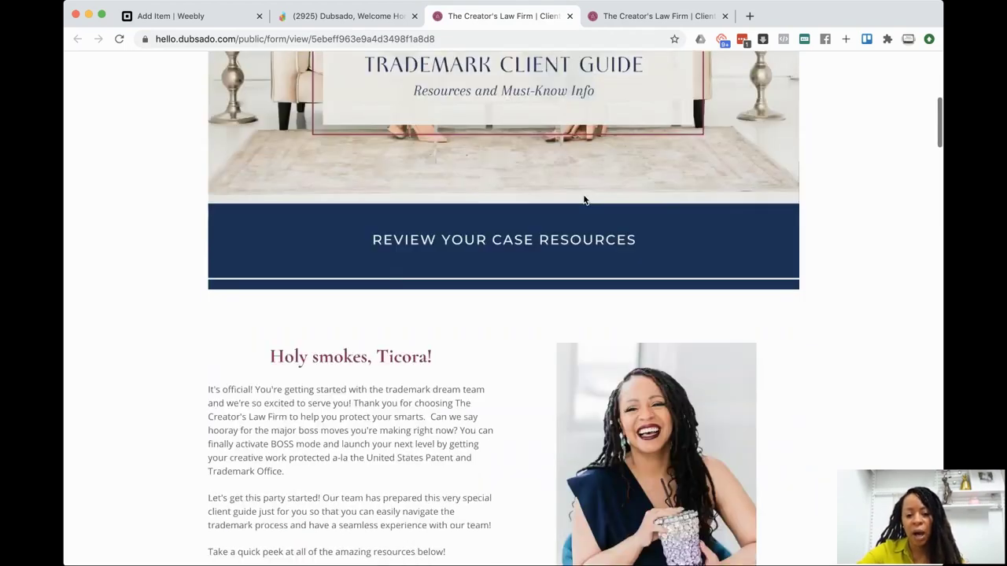
pyautogui.scroll(-2, 583, 200)
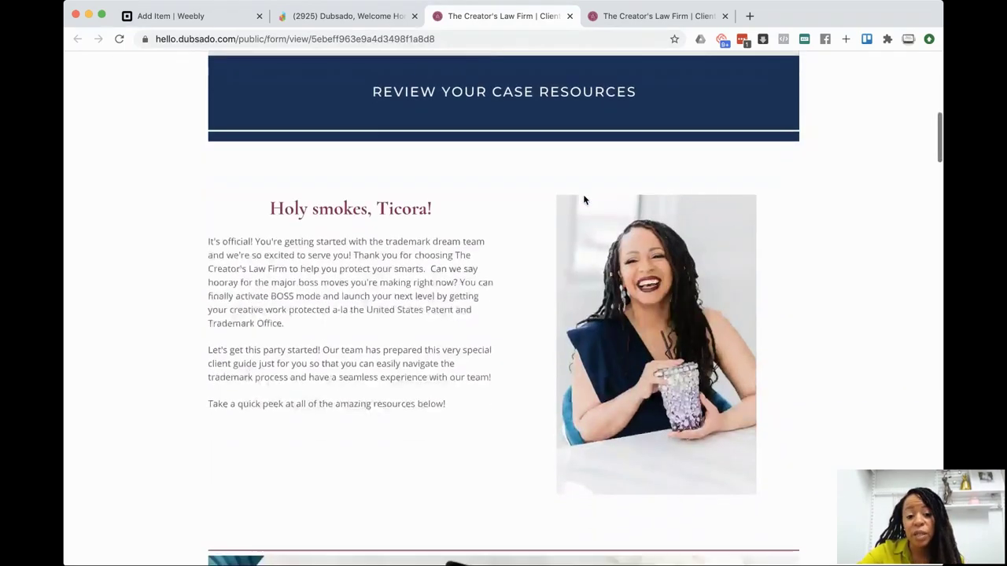
pyautogui.scroll(-10, 583, 200)
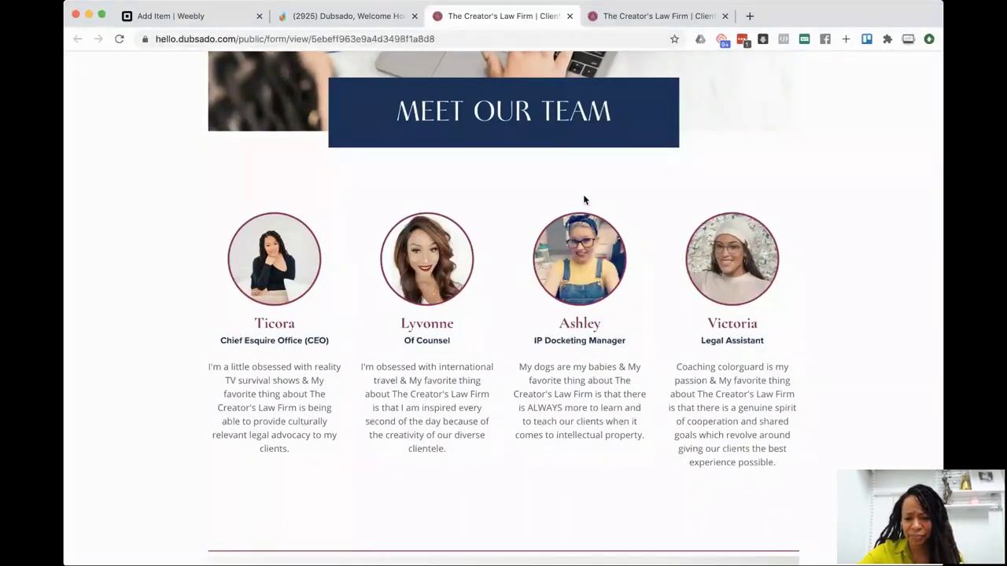
pyautogui.scroll(-1, 584, 199)
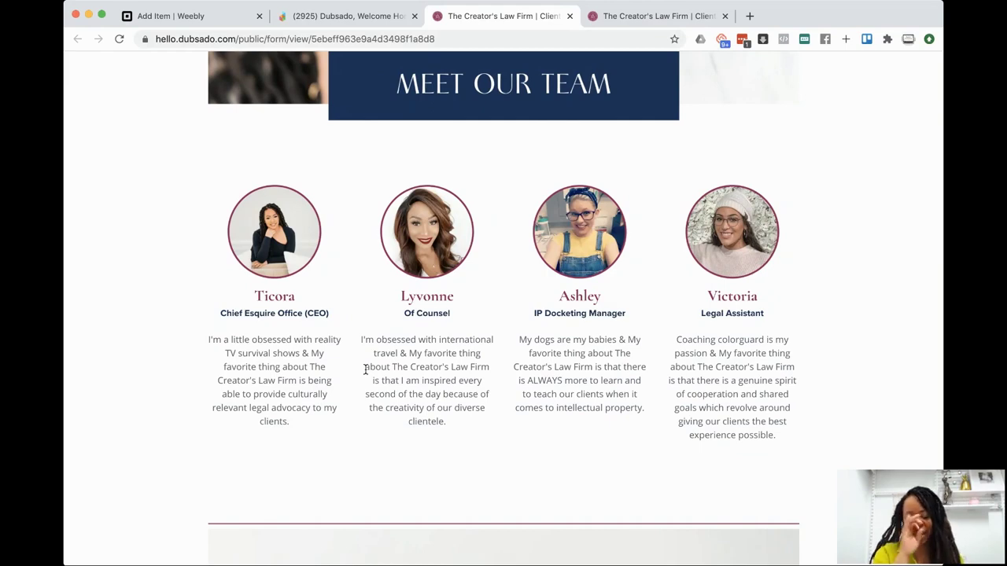
pyautogui.scroll(-5, 365, 369)
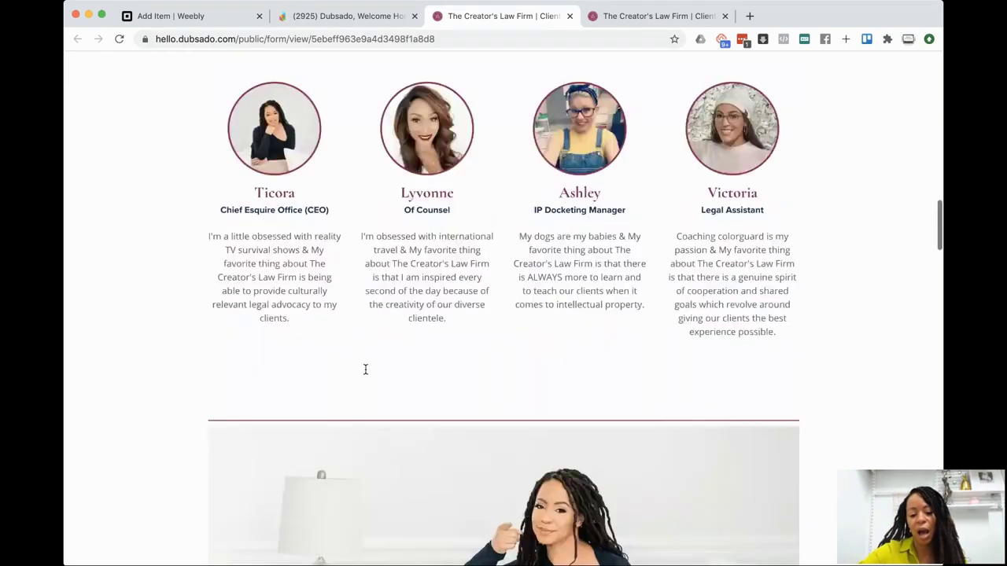
pyautogui.scroll(-10, 365, 370)
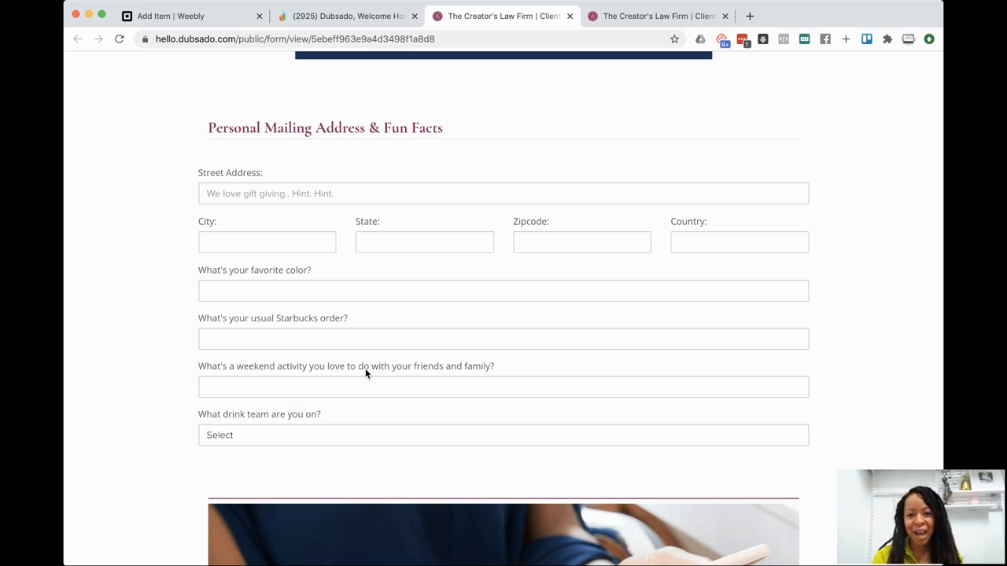
# Review the guide's communication policies, observed holidays, client portal and process sections, and close the guide and its preview
pyautogui.scroll(-7, 364, 371)
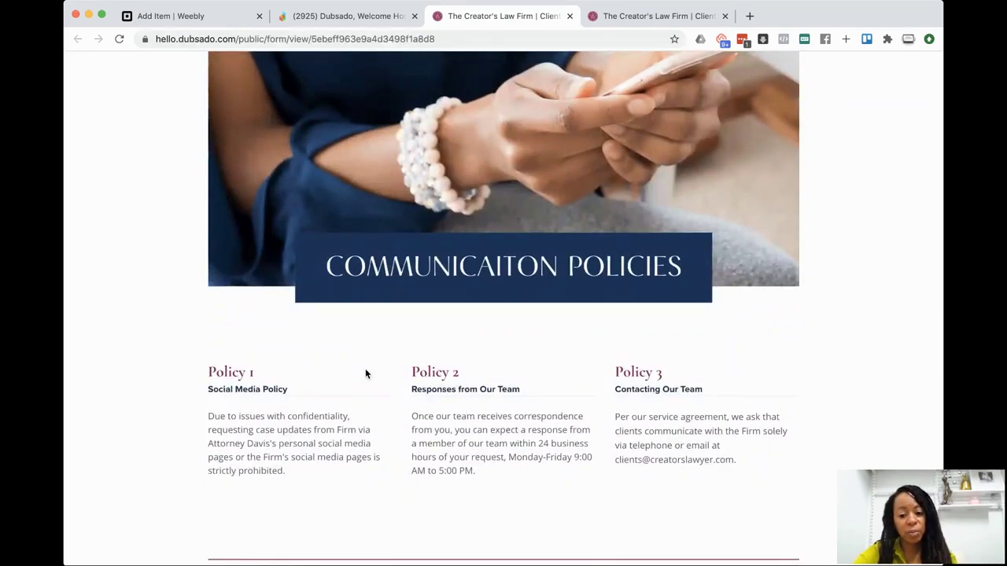
pyautogui.scroll(-2, 365, 374)
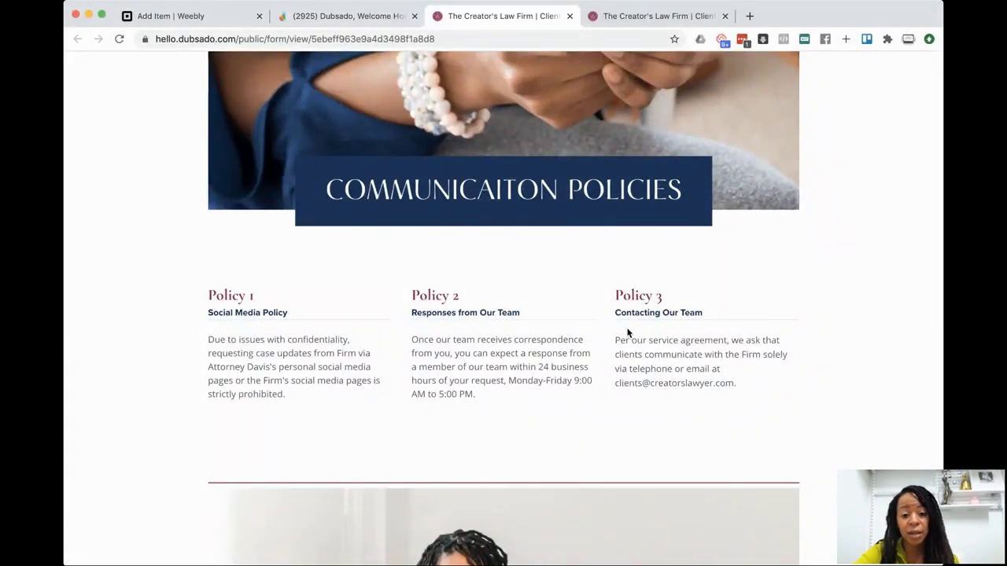
pyautogui.scroll(-6, 627, 333)
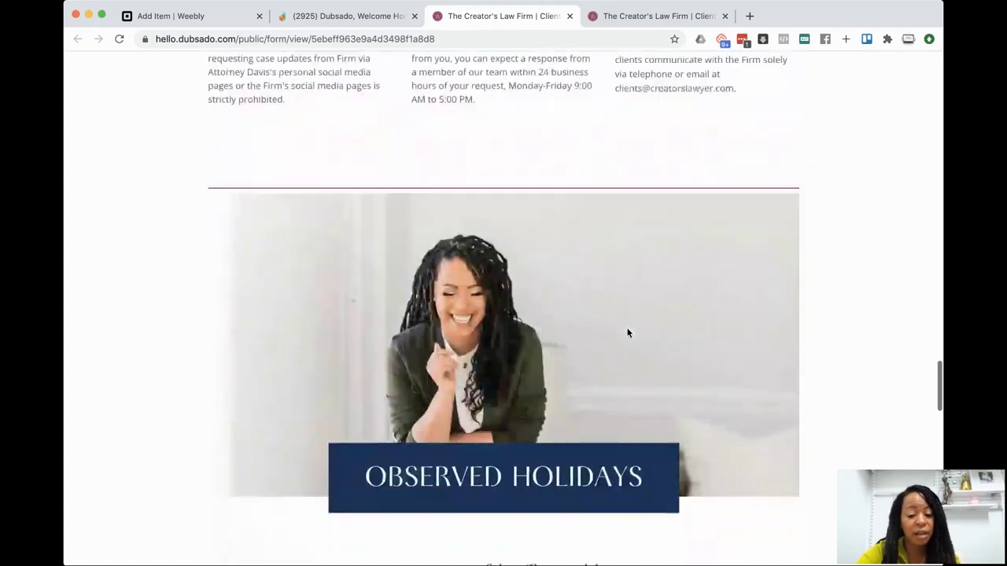
pyautogui.scroll(-3, 626, 334)
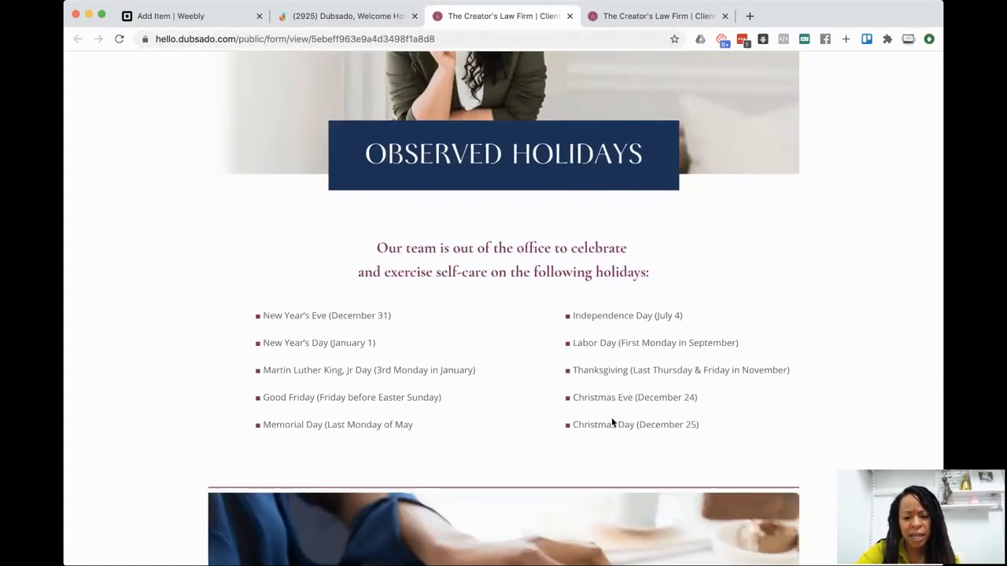
pyautogui.scroll(-7, 613, 437)
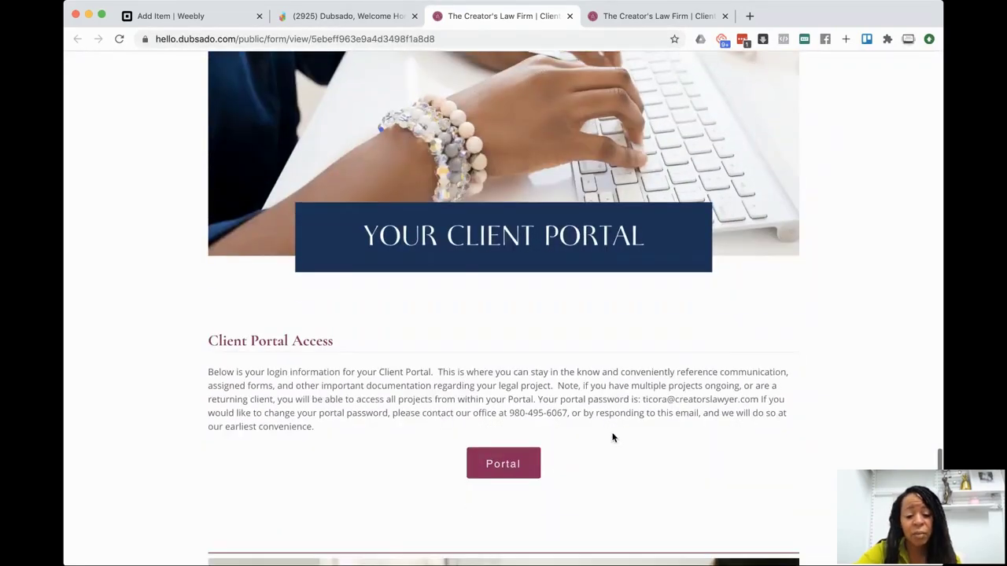
pyautogui.scroll(-1, 611, 436)
pyautogui.scroll(-7, 517, 417)
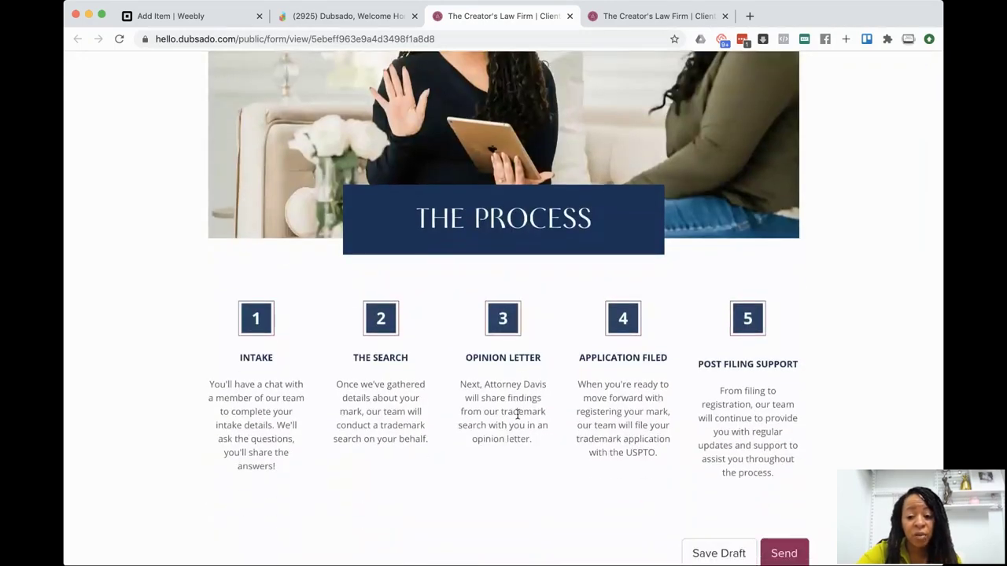
pyautogui.scroll(-1, 517, 415)
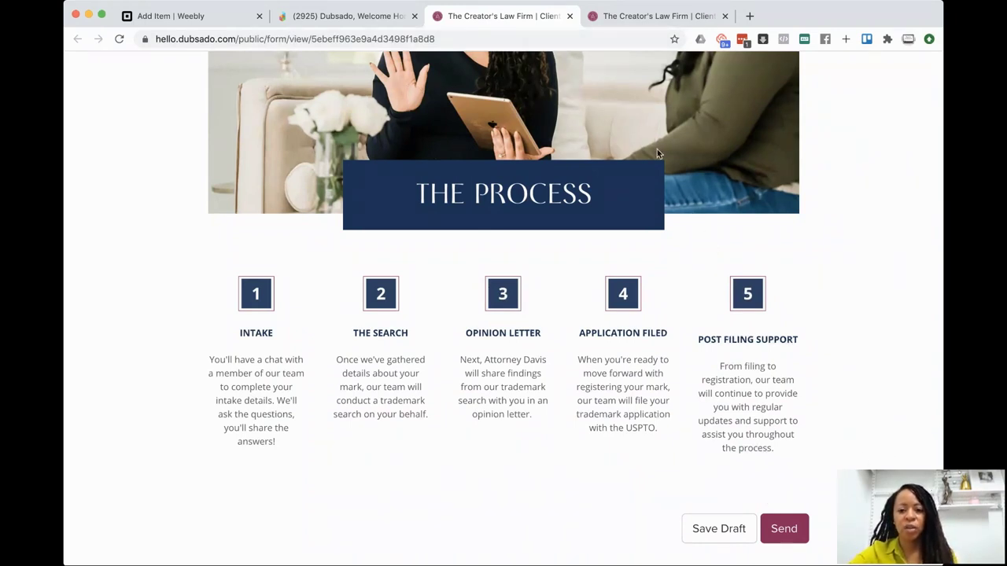
pyautogui.click(569, 15)
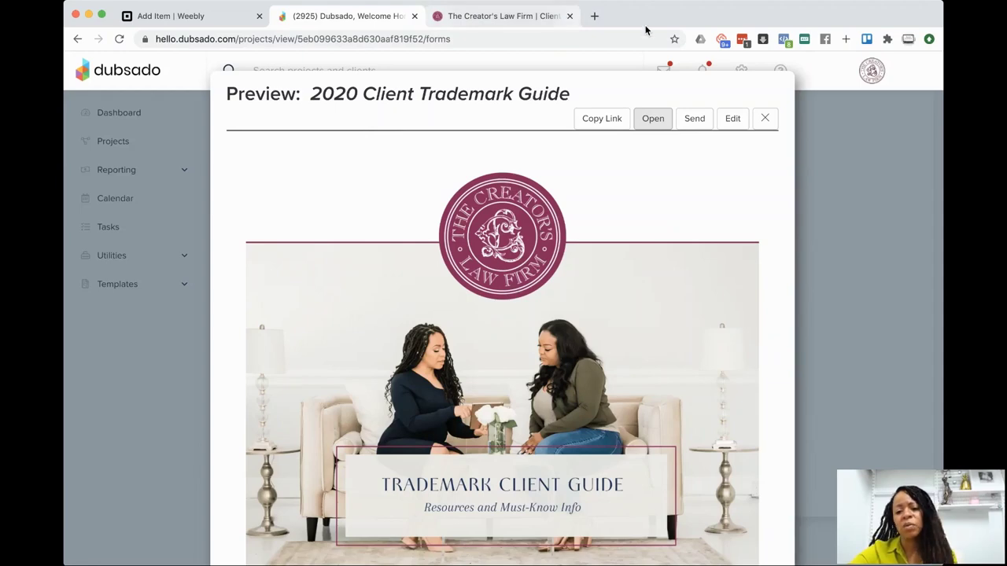
pyautogui.click(764, 119)
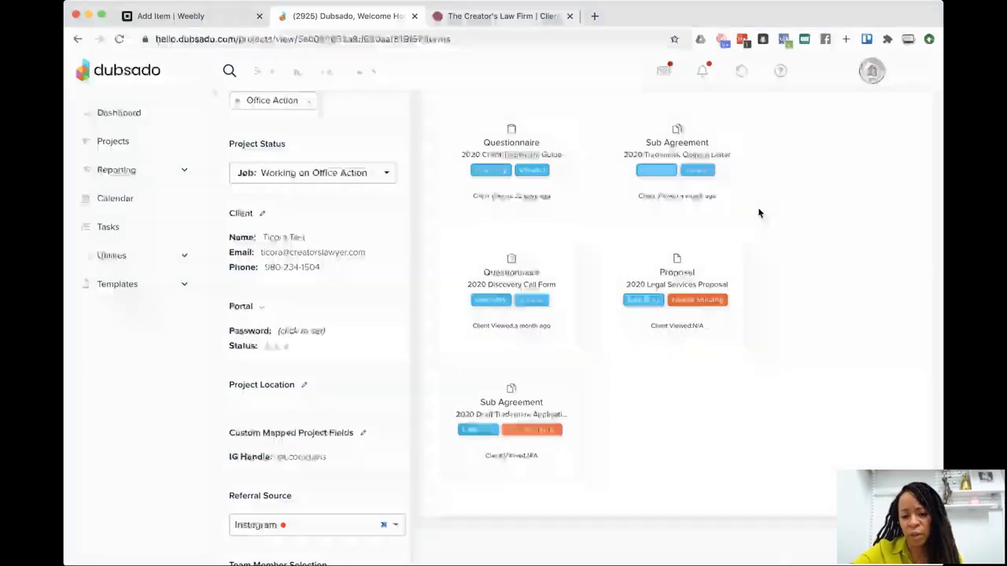
# Preview the 2020 Trademark Opinion Letter sub agreement down to its potential conflicts table, and close the preview
pyautogui.moveTo(722, 150)
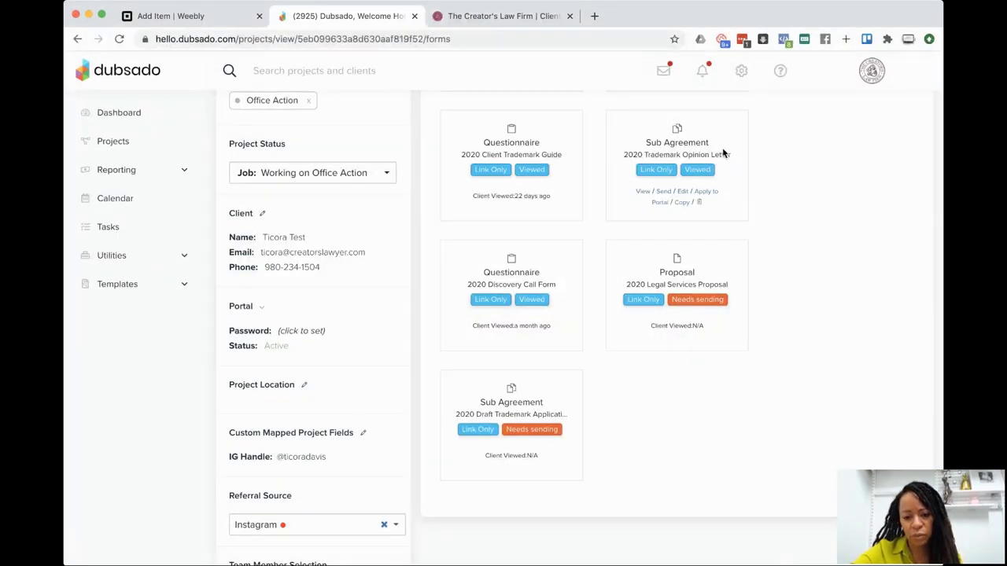
pyautogui.click(640, 191)
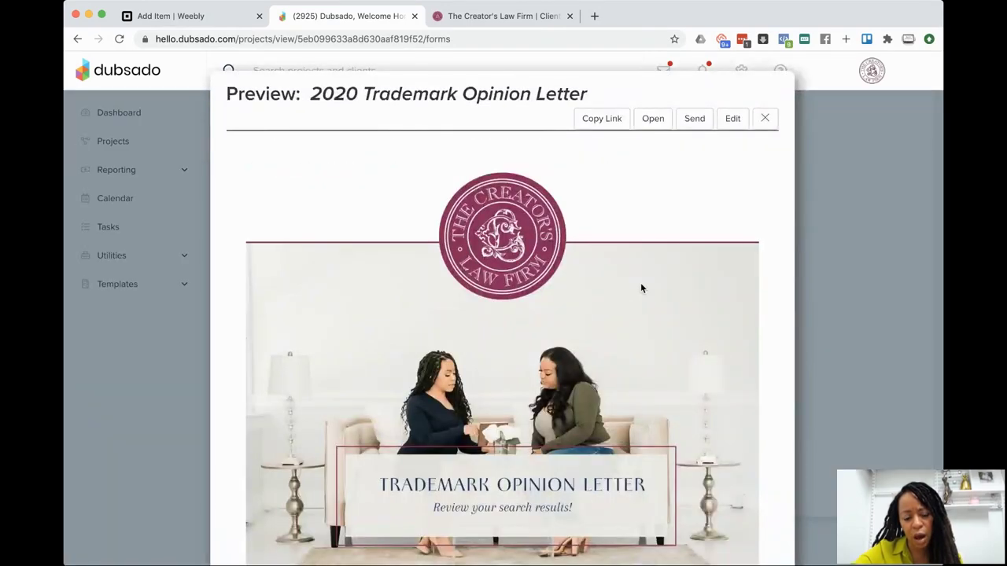
pyautogui.scroll(-15, 640, 288)
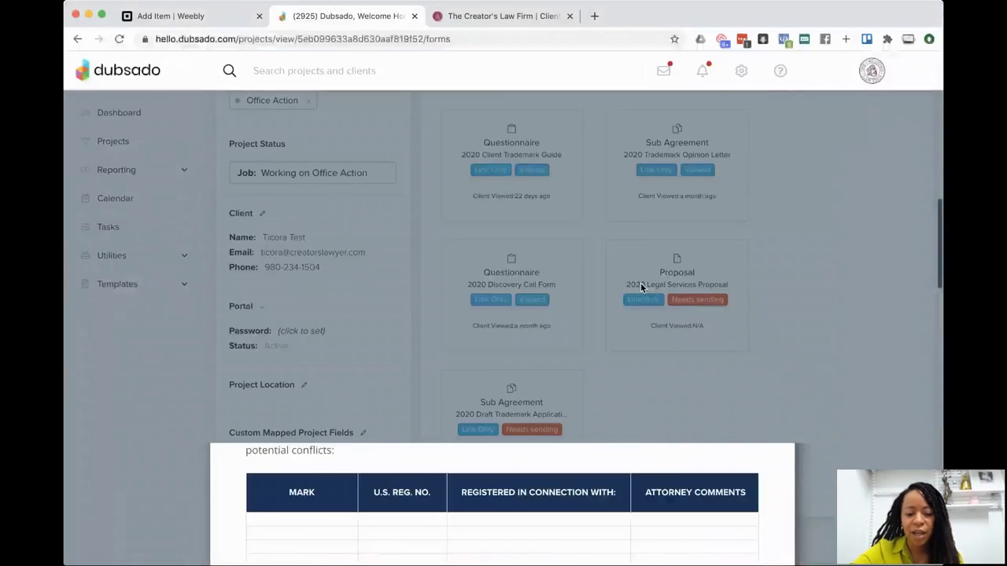
pyautogui.scroll(15, 640, 288)
pyautogui.click(762, 118)
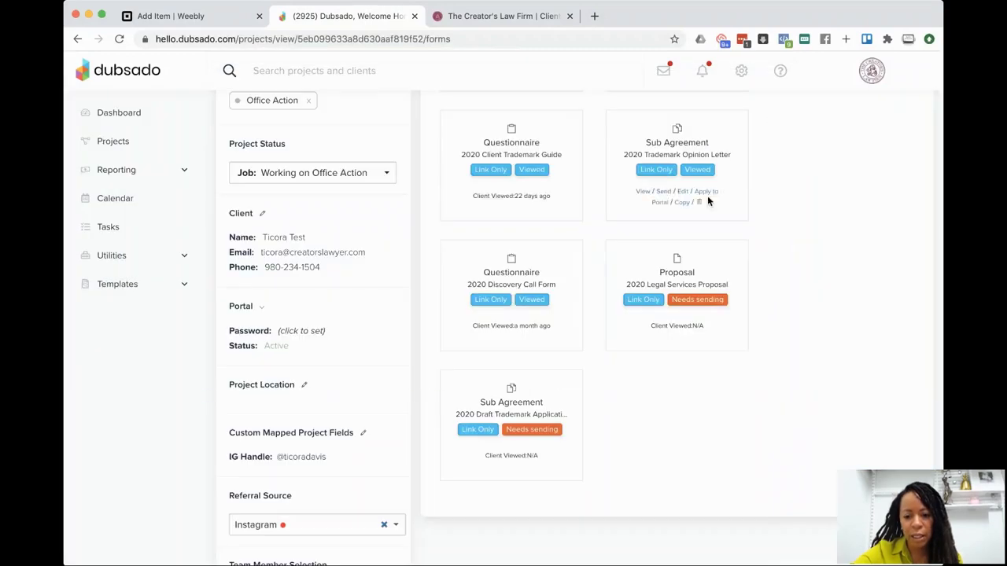
# Replace the project's 2020 Trademark Opinion Letter with a fresh form from the "2020 Trademark Opinion Letter - INSERT TRADEMARK HERE" template
pyautogui.click(698, 202)
pyautogui.click(551, 376)
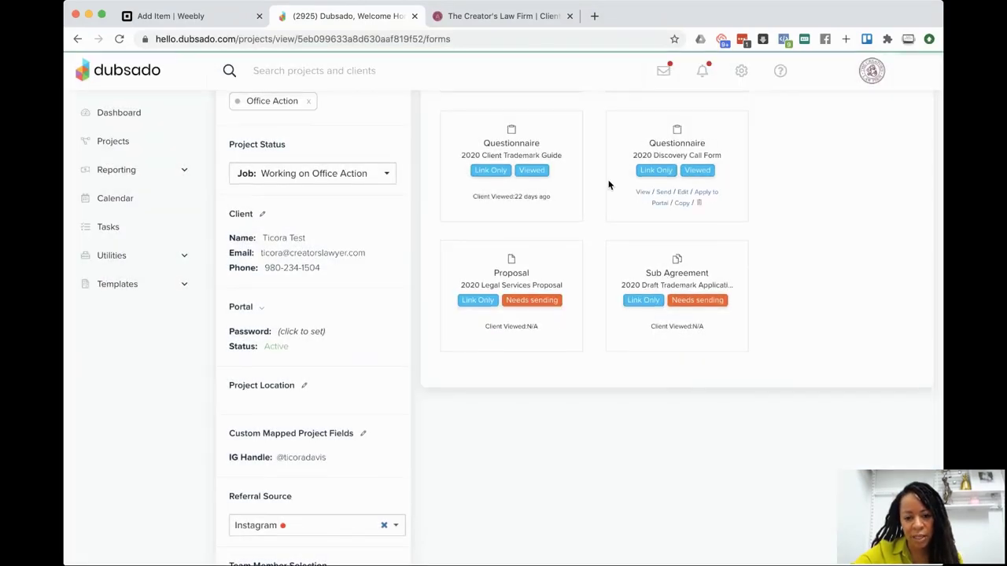
pyautogui.scroll(3, 601, 165)
pyautogui.scroll(2, 598, 144)
pyautogui.click(578, 212)
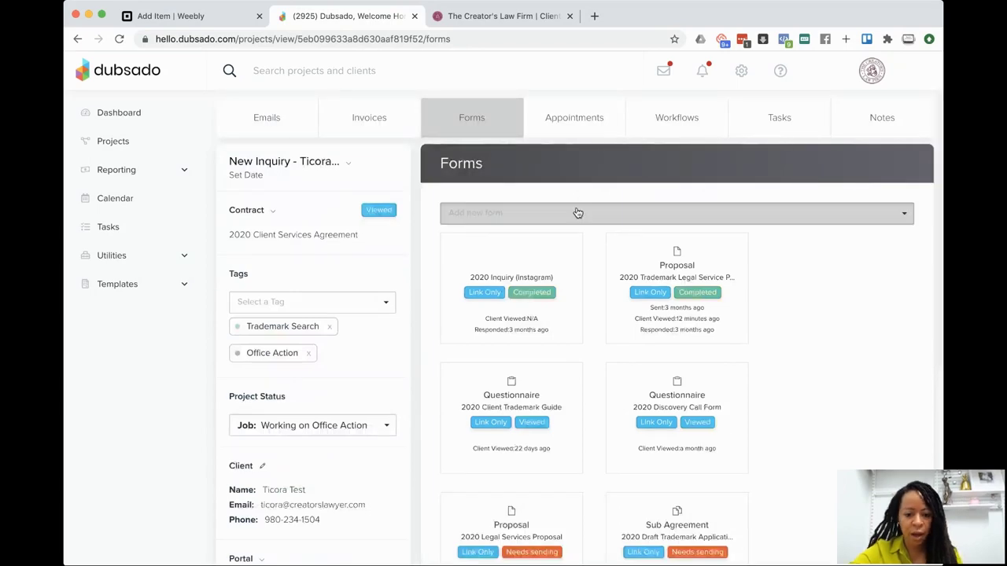
pyautogui.write('trade')
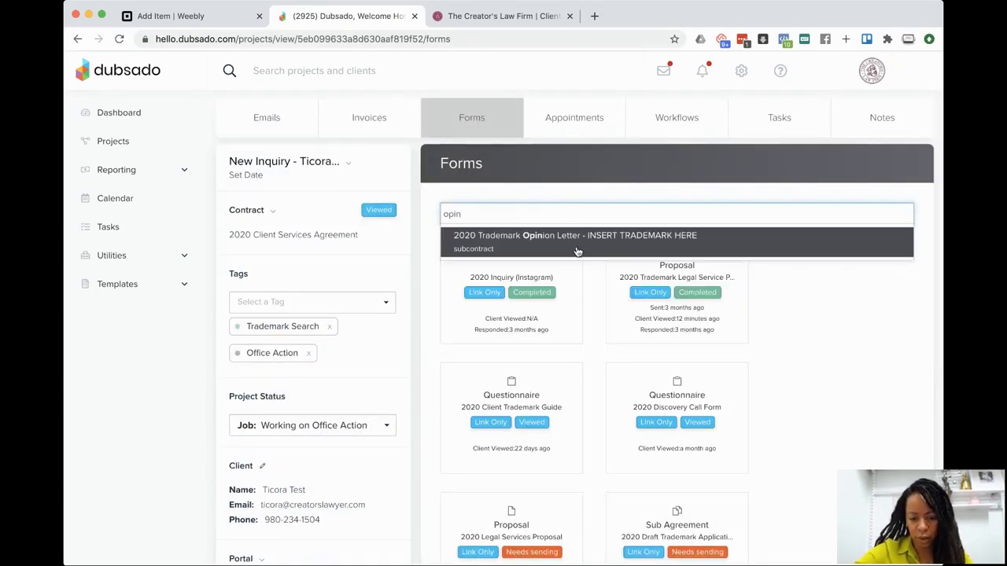
pyautogui.click(581, 242)
# Open the newly added trademark opinion letter form in its own browser tab
pyautogui.scroll(-3, 691, 148)
pyautogui.scroll(1, 692, 148)
pyautogui.click(654, 148)
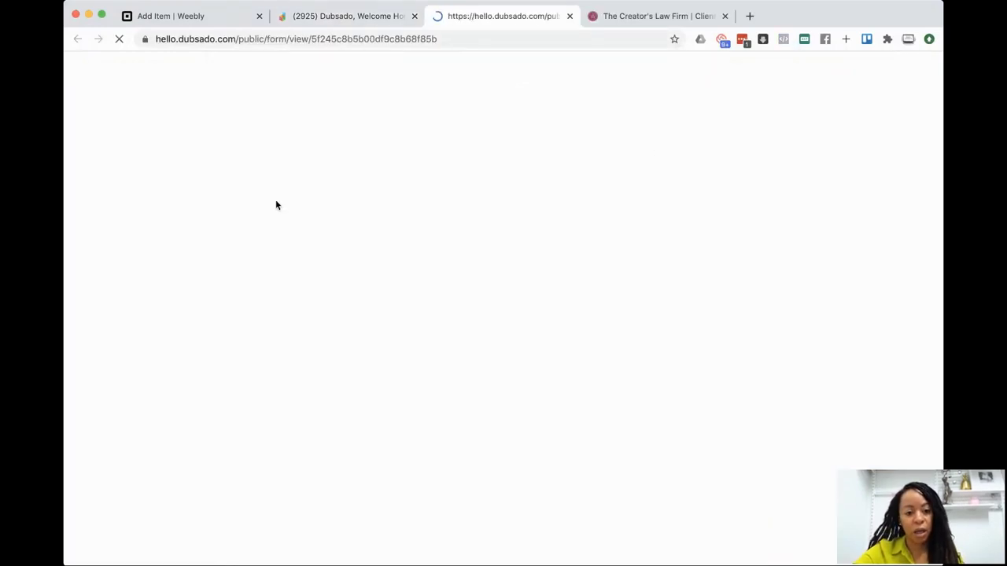
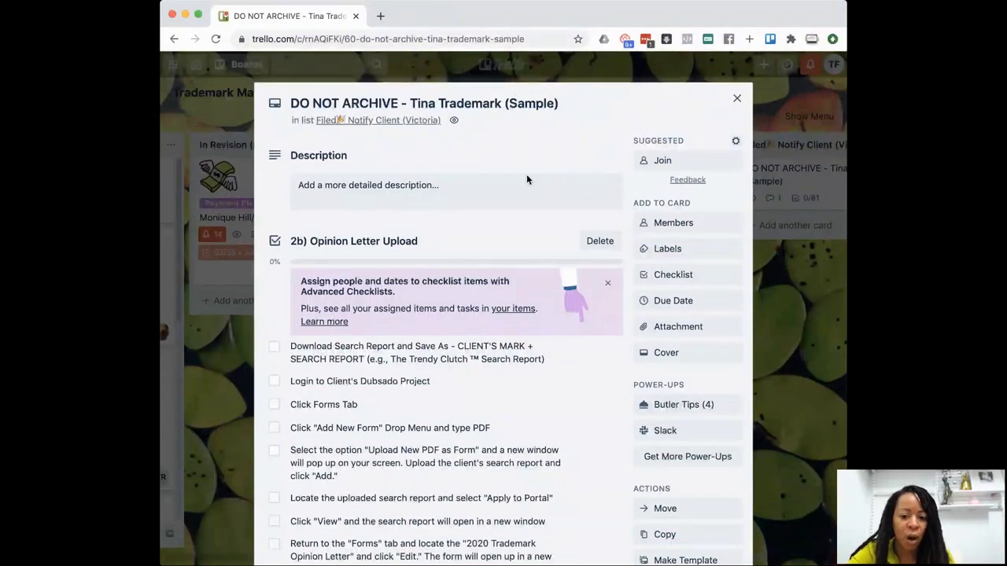
# Read through the "2b) Opinion Letter Upload" checklist on the sample client's Trello card
pyautogui.scroll(-2, 380, 275)
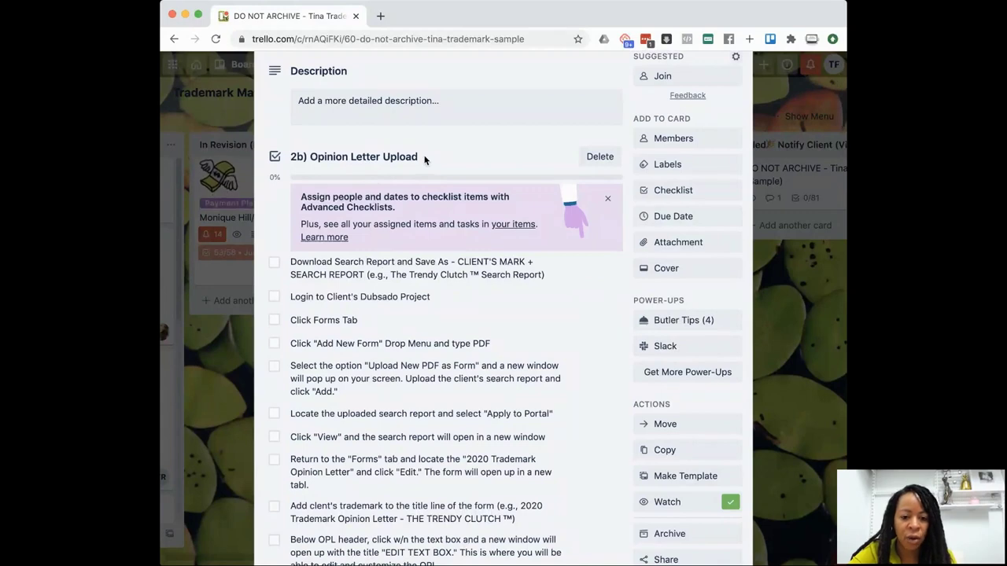
pyautogui.scroll(-2, 377, 393)
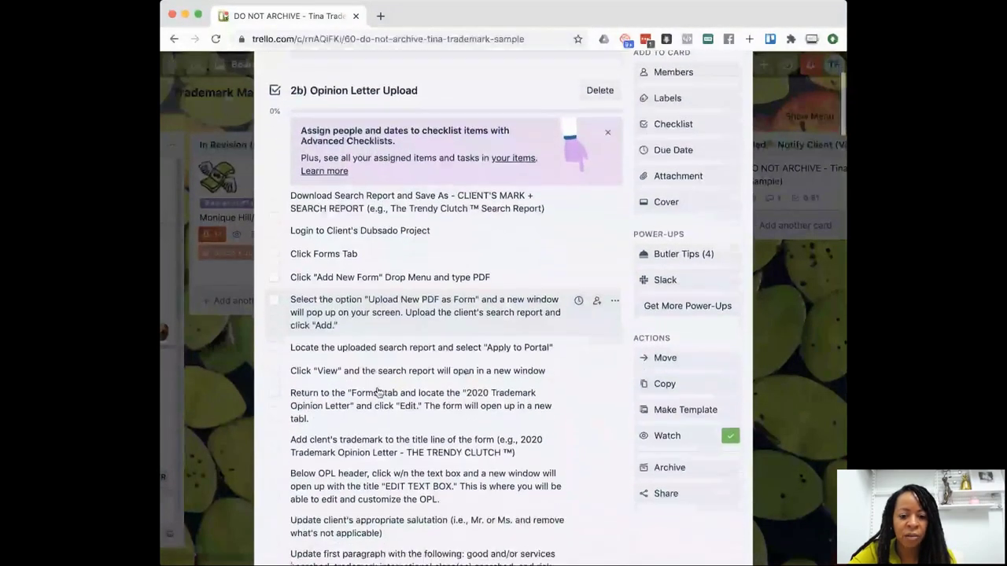
pyautogui.scroll(-10, 378, 392)
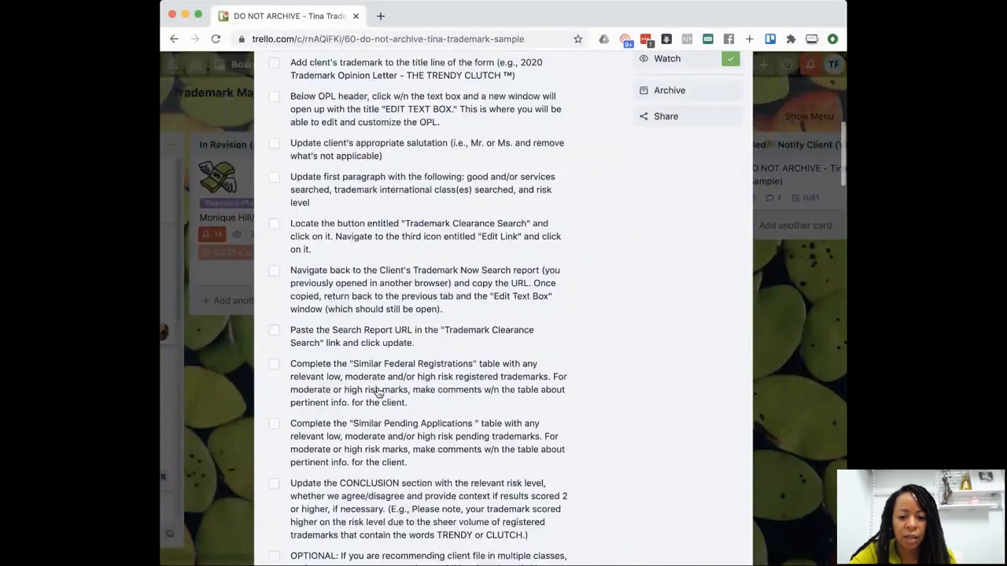
pyautogui.scroll(-3, 378, 392)
pyautogui.scroll(-10, 379, 392)
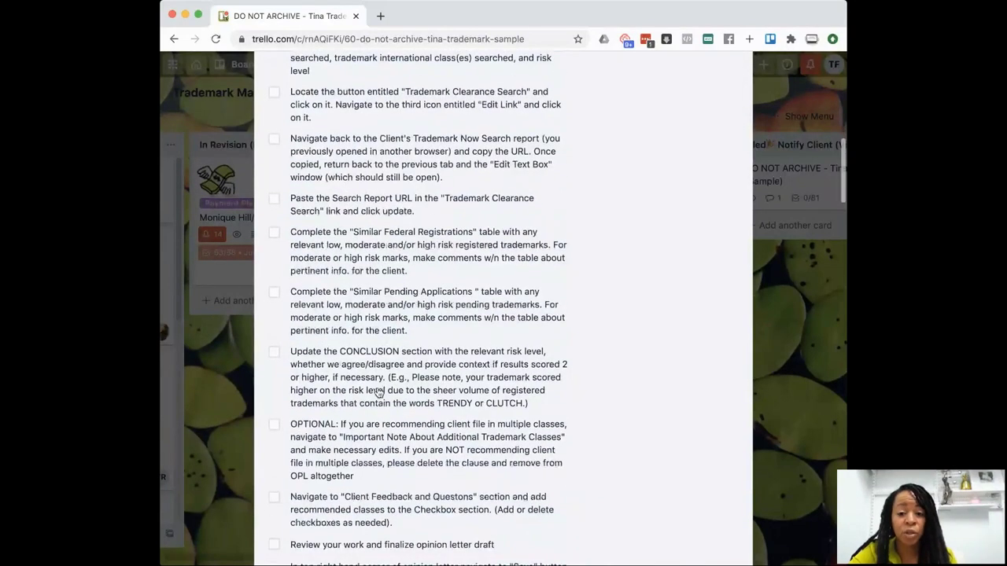
# Go back to the start of the "2b) Opinion Letter Upload" checklist and review its search report and letter editing items
pyautogui.scroll(9, 378, 390)
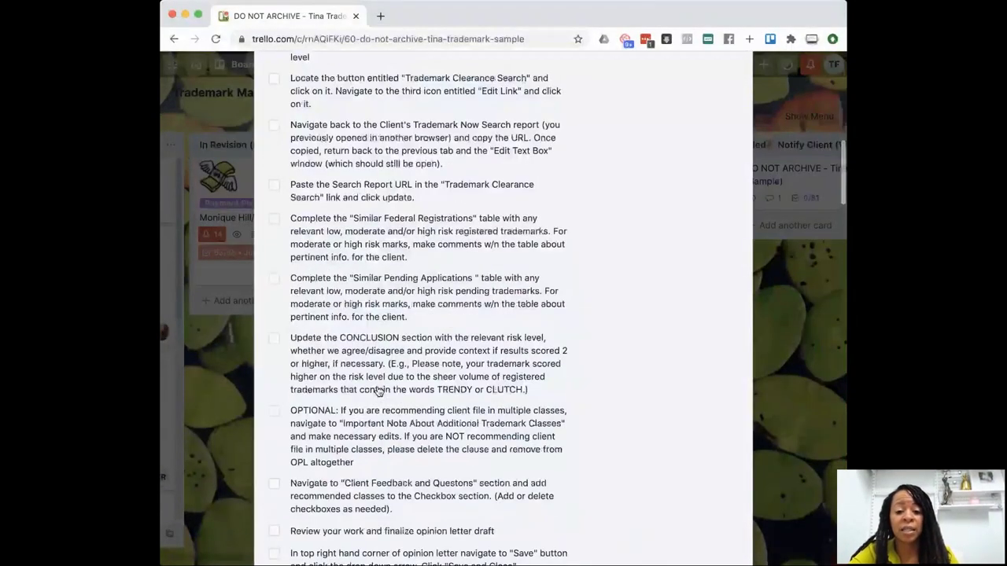
pyautogui.scroll(14, 378, 392)
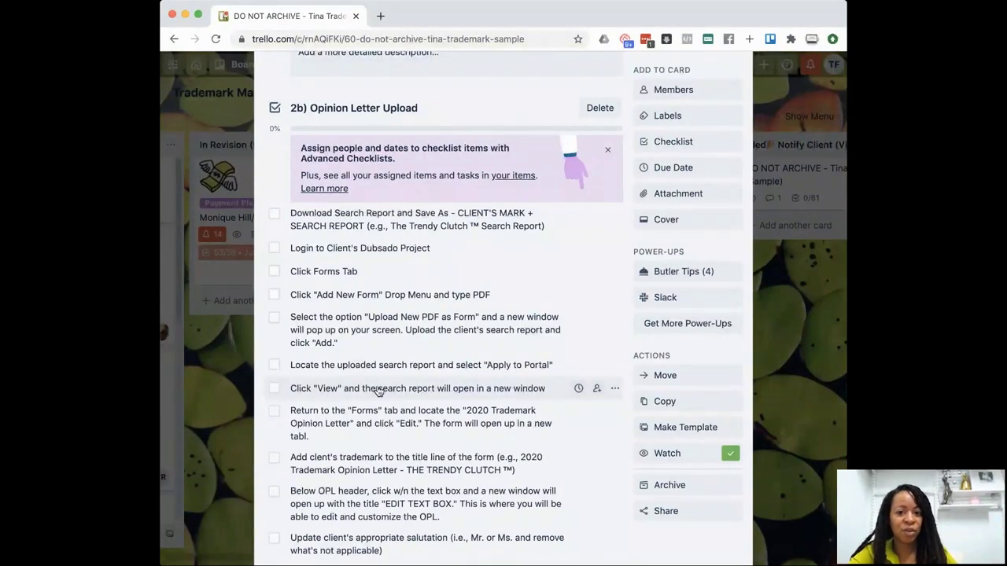
pyautogui.scroll(-1, 378, 391)
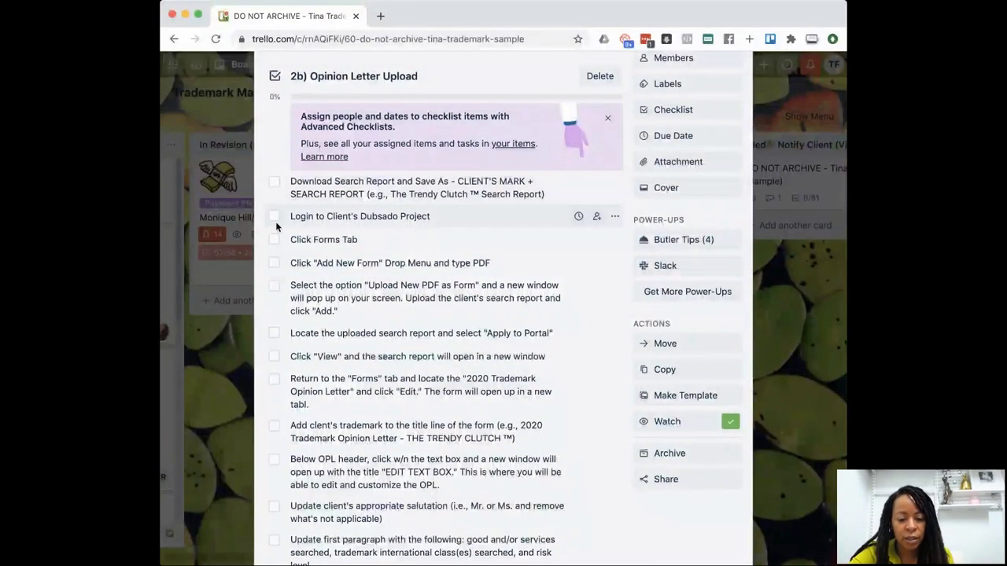
pyautogui.scroll(-1, 277, 220)
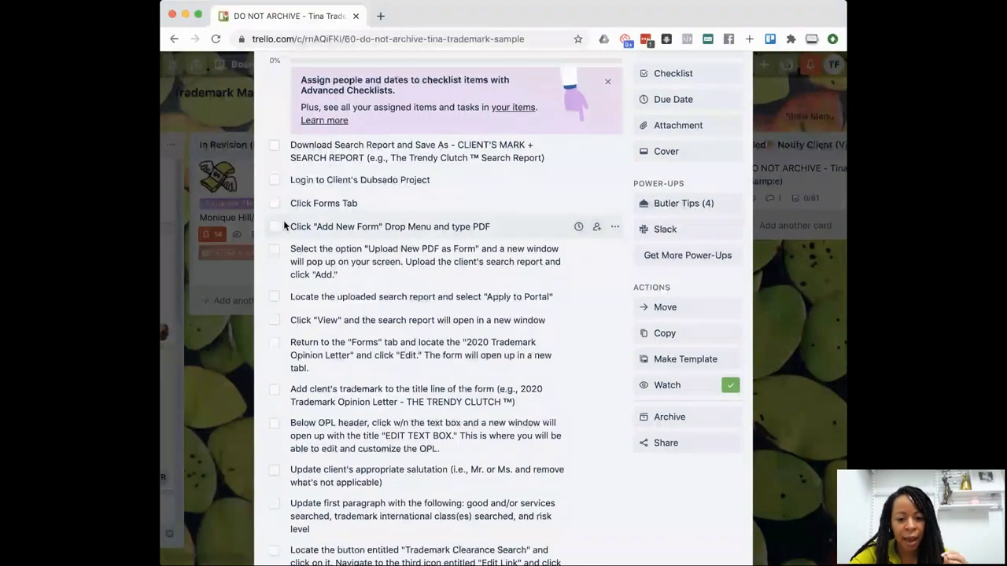
pyautogui.scroll(-2, 279, 228)
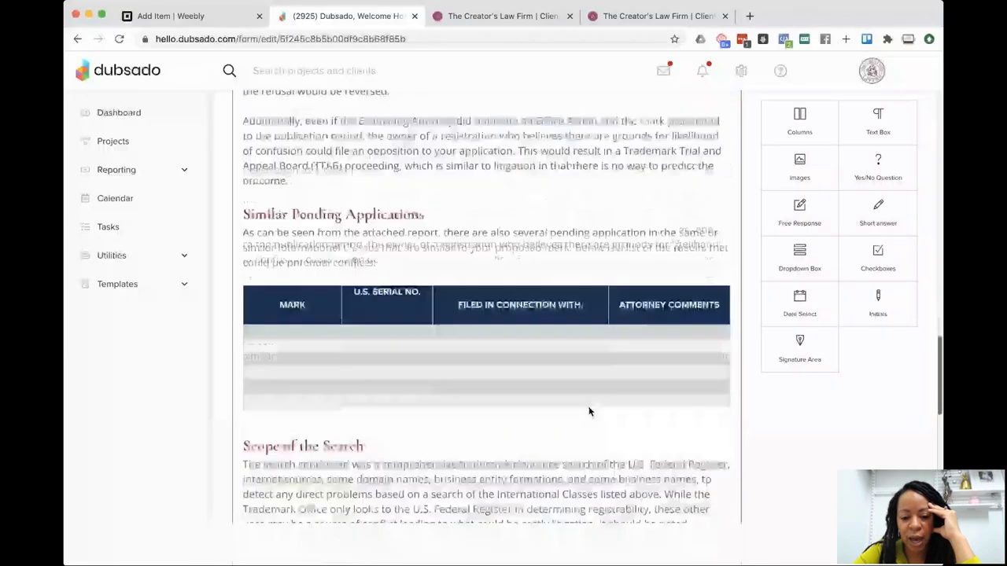
# Switch to the opinion letter form in the Dubsado editor and review it from the pending applications table through the client feedback questions
pyautogui.scroll(-5, 589, 406)
pyautogui.scroll(-5, 588, 409)
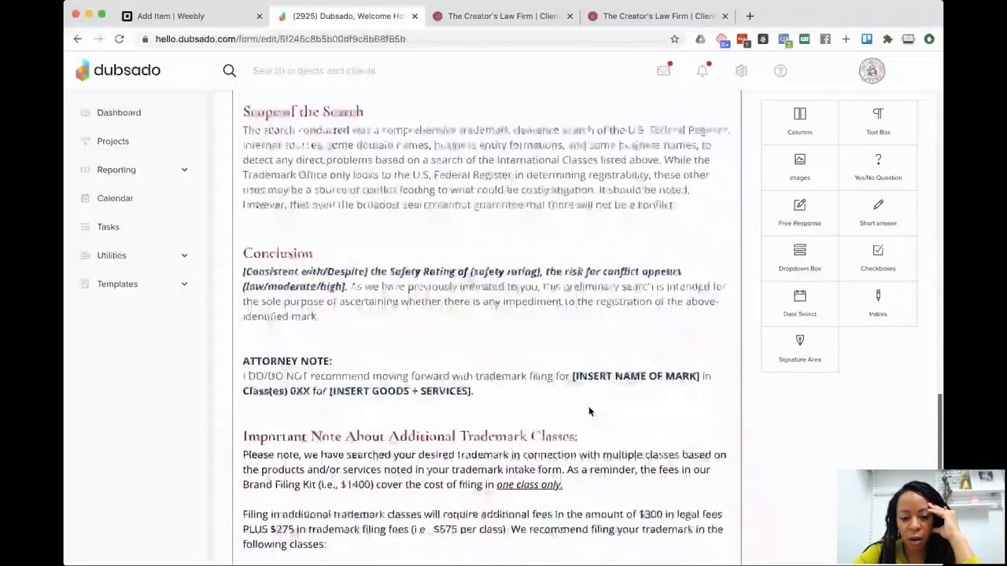
pyautogui.scroll(-3, 588, 411)
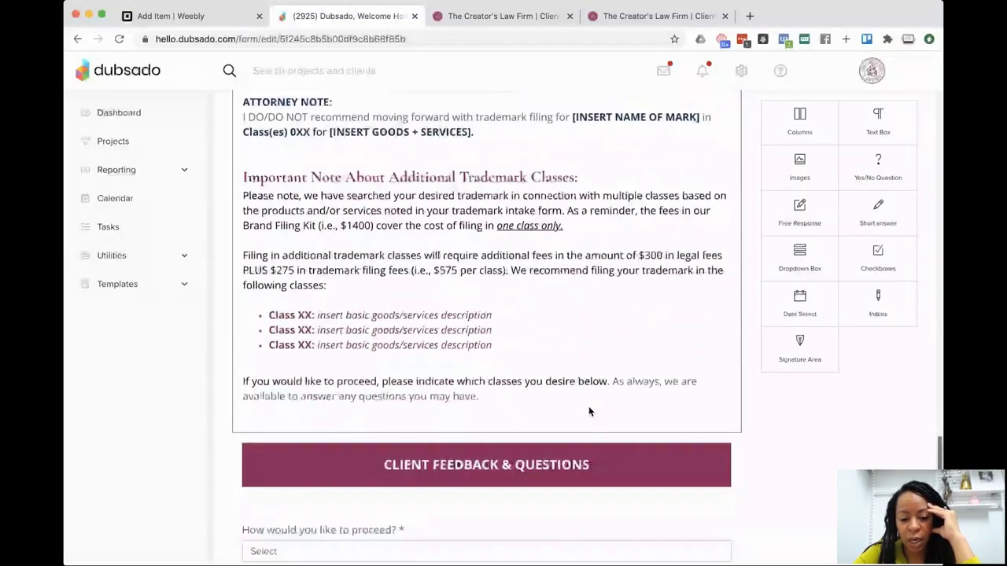
pyautogui.scroll(-1, 588, 411)
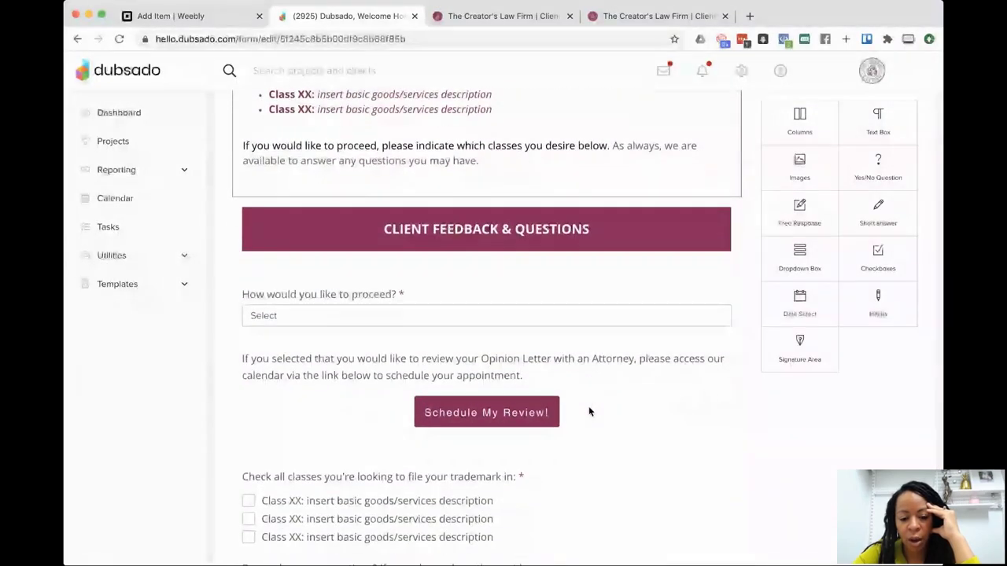
pyautogui.scroll(-1, 589, 411)
pyautogui.scroll(-1, 589, 411)
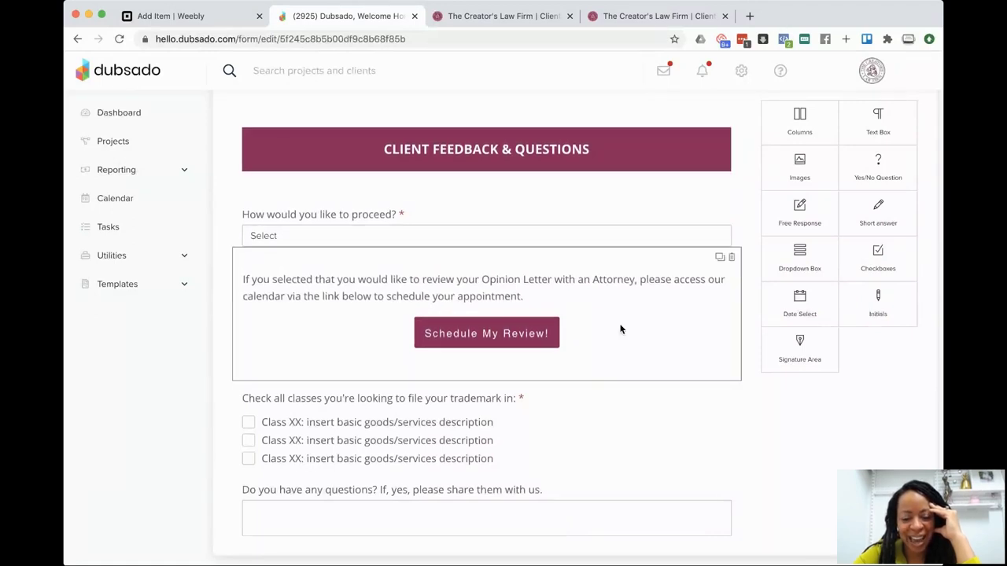
# Read through the client view of the opinion letter, including the conclusion, additional trademark classes note and Client Feedback & Questions section
pyautogui.click(540, 16)
pyautogui.scroll(-10, 502, 359)
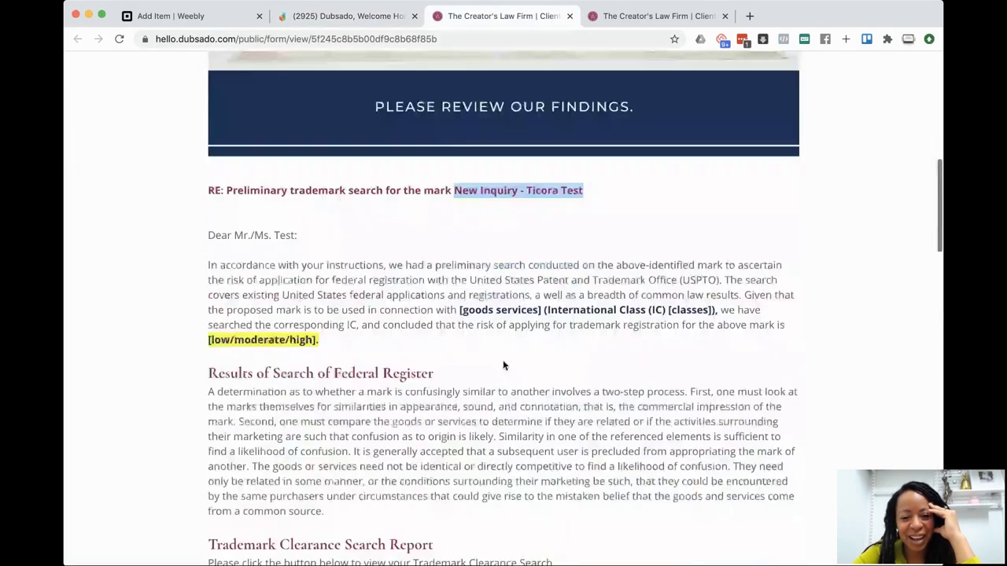
pyautogui.scroll(-15, 502, 359)
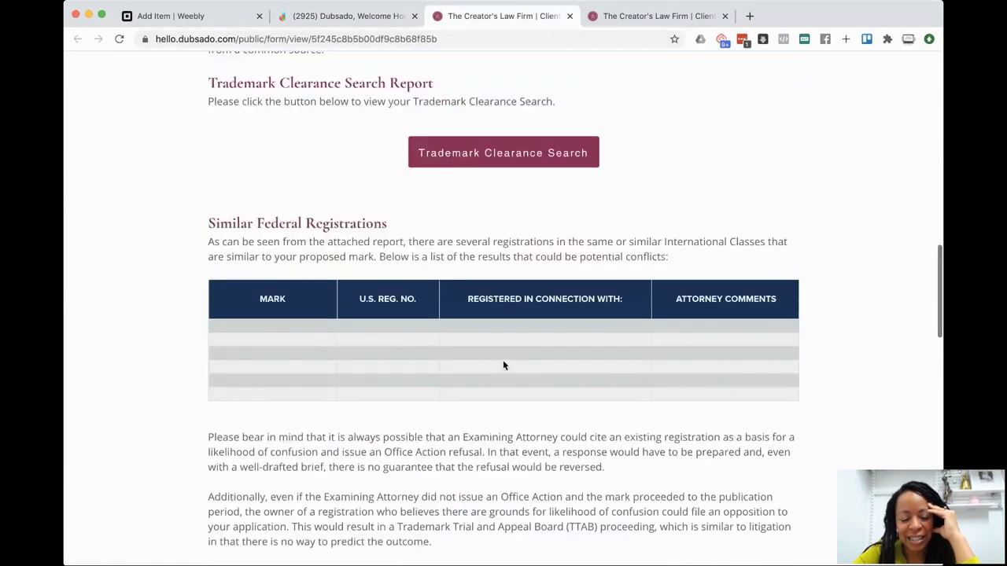
pyautogui.scroll(-5, 502, 360)
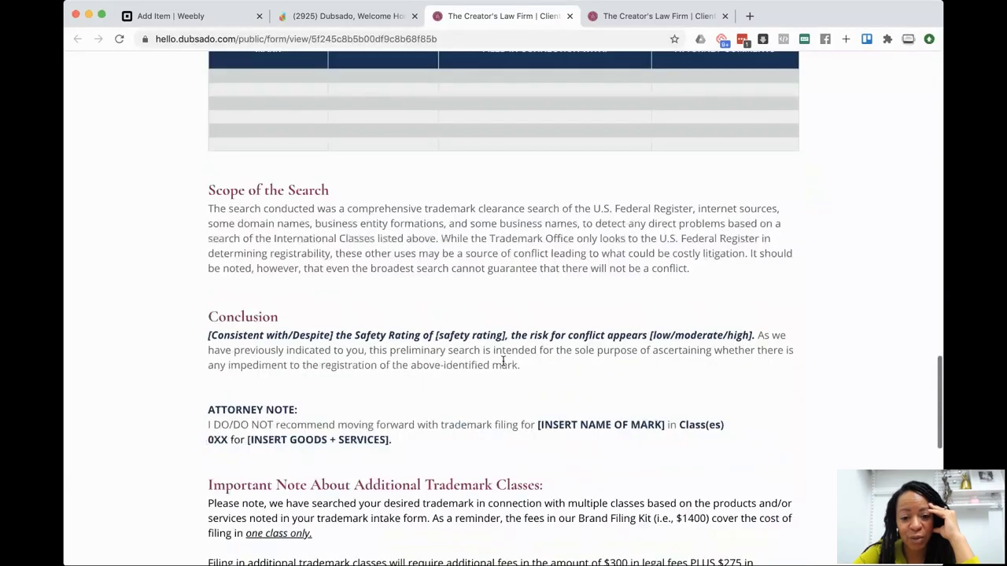
pyautogui.scroll(-5, 503, 359)
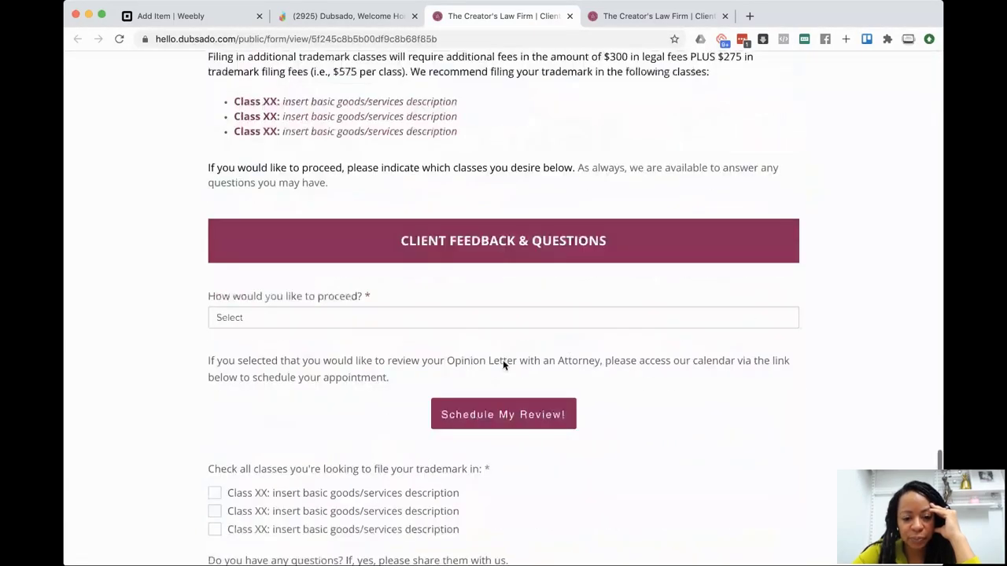
pyautogui.scroll(3, 503, 359)
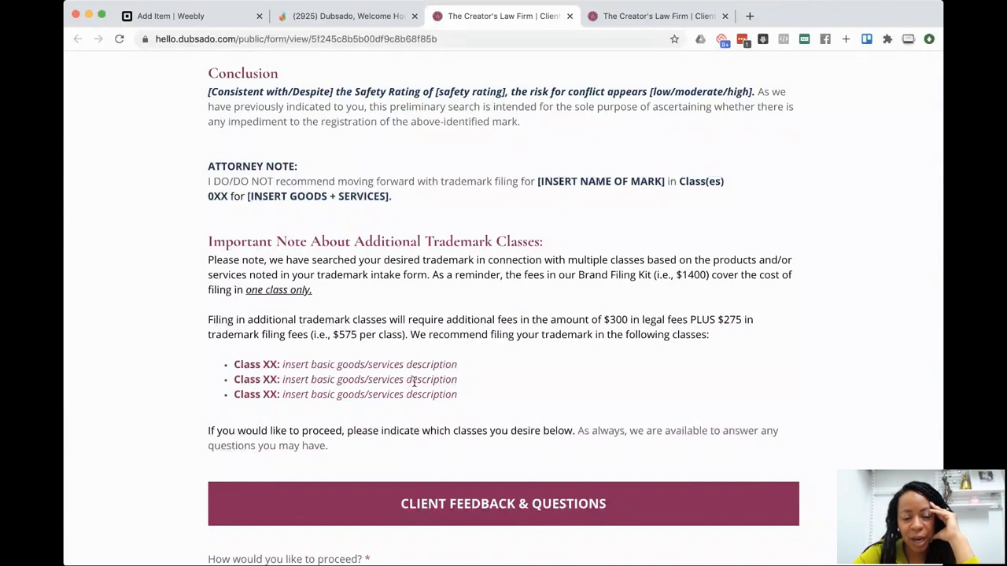
pyautogui.scroll(-2, 414, 382)
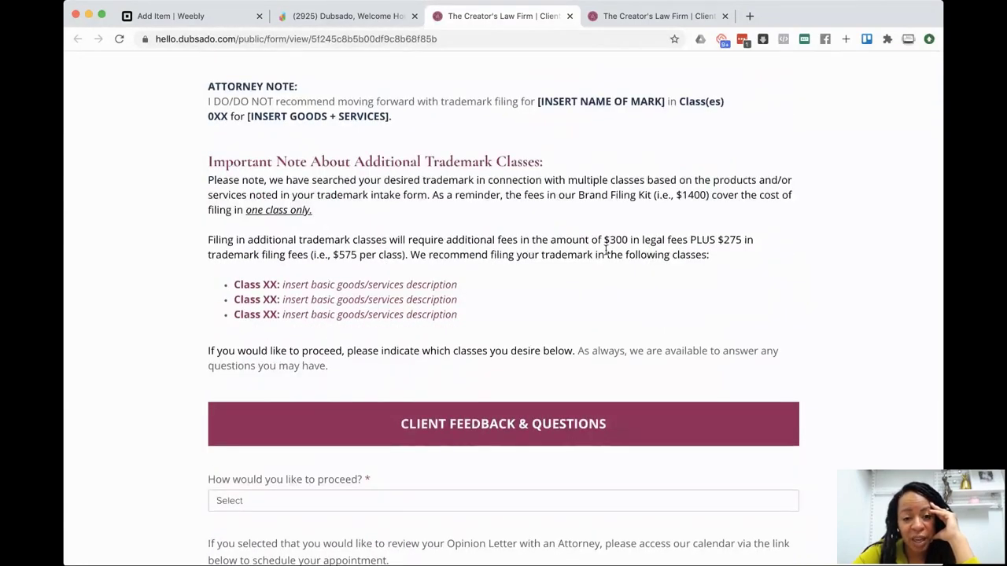
pyautogui.scroll(-6, 583, 284)
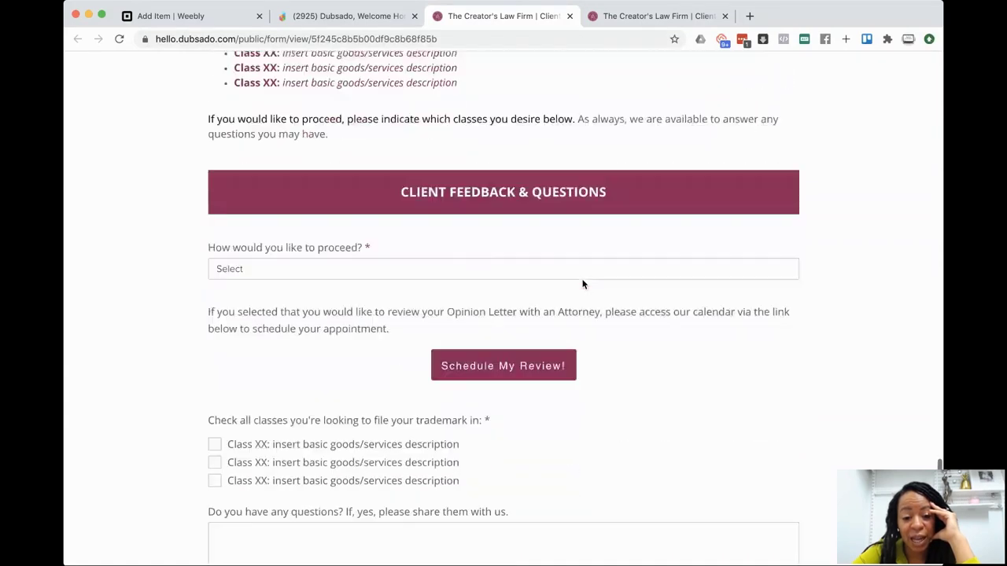
pyautogui.scroll(-1, 449, 216)
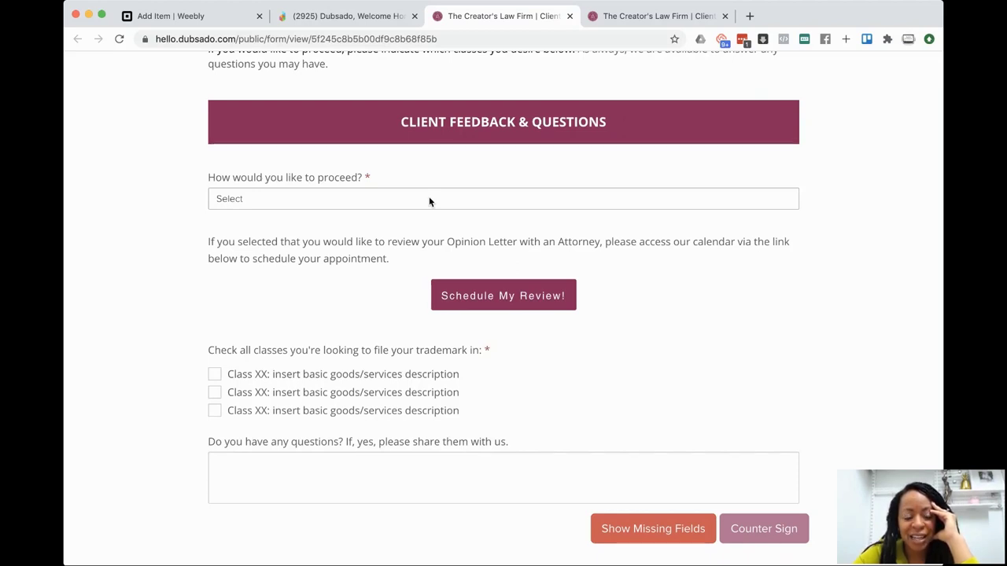
# Answer "How would you like to proceed?" with the option to schedule an attorney review call before deciding, and open the review scheduling page
pyautogui.click(420, 200)
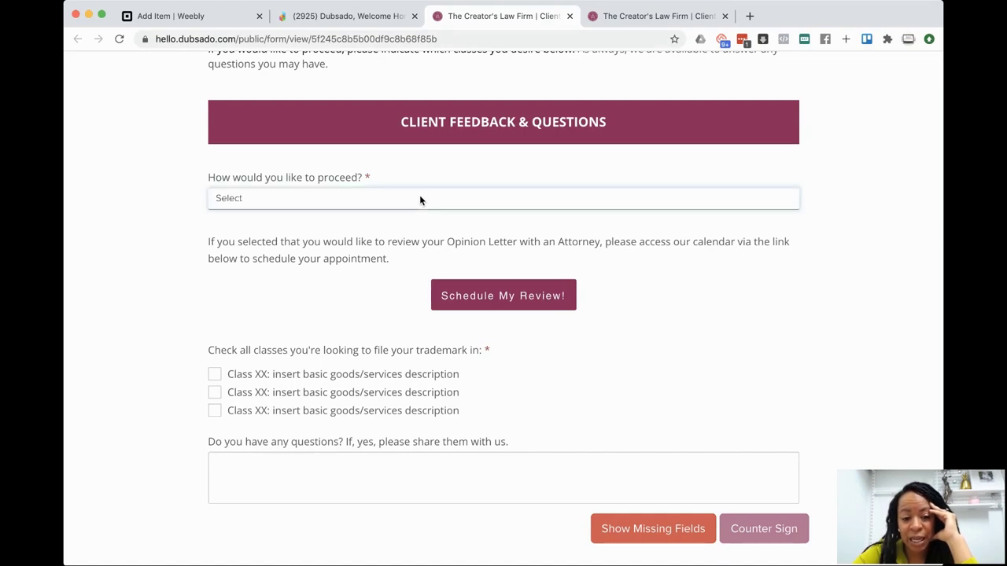
pyautogui.click(404, 235)
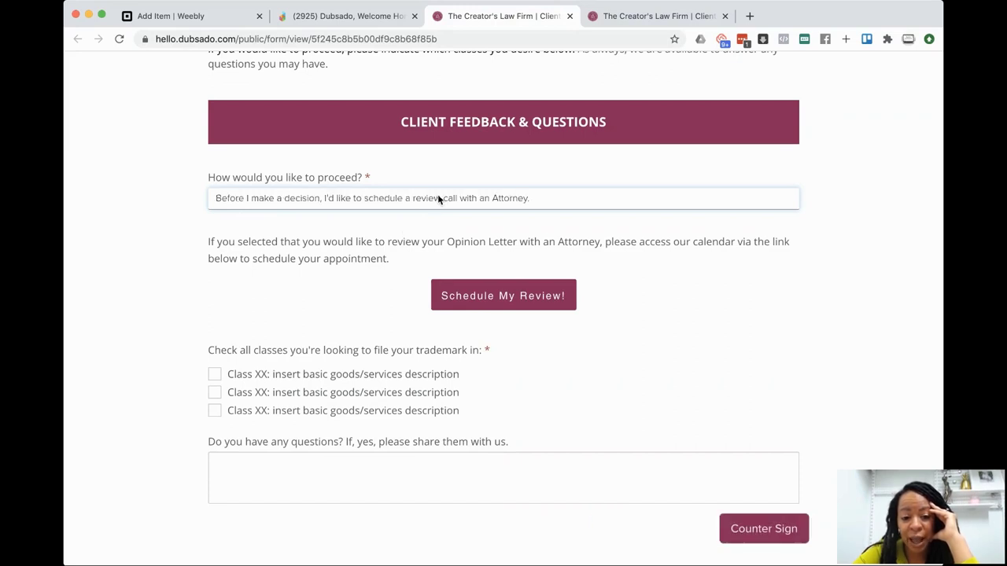
pyautogui.click(482, 299)
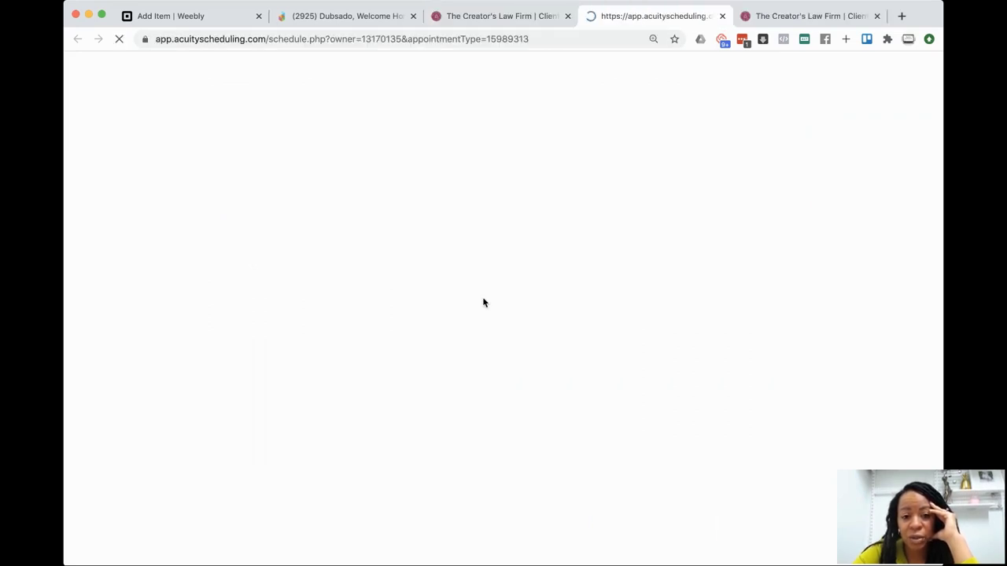
# Choose "Any available" for the 15-minute Opinion Letter Review and set the time zone to (GMT-4:00) Eastern Time
pyautogui.scroll(-1, 483, 299)
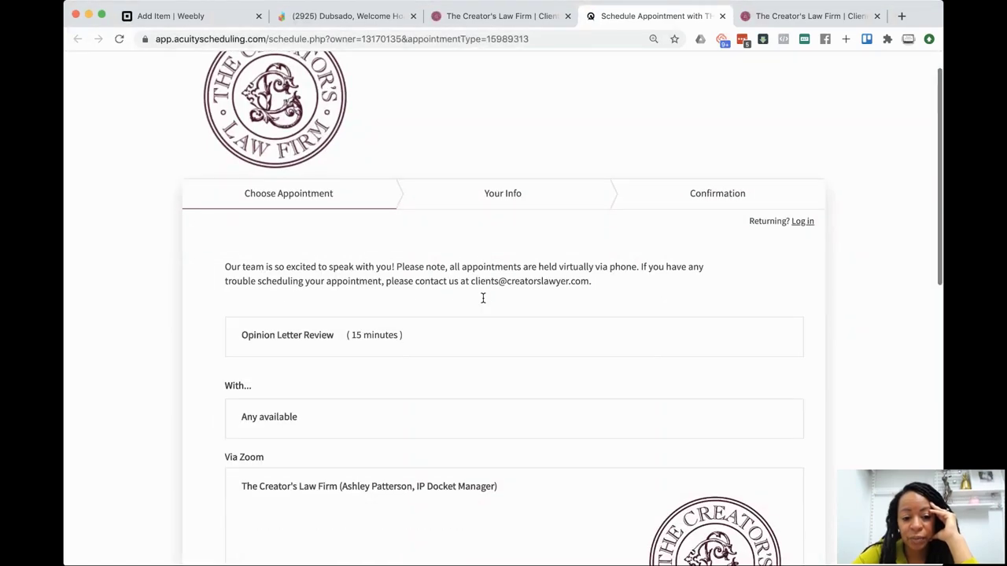
pyautogui.scroll(-2, 482, 298)
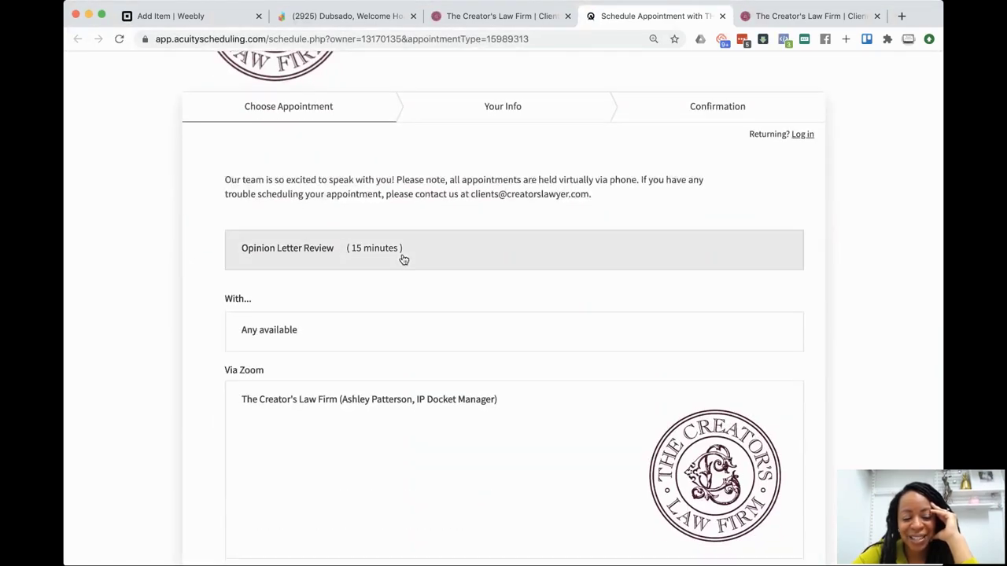
pyautogui.scroll(-3, 412, 372)
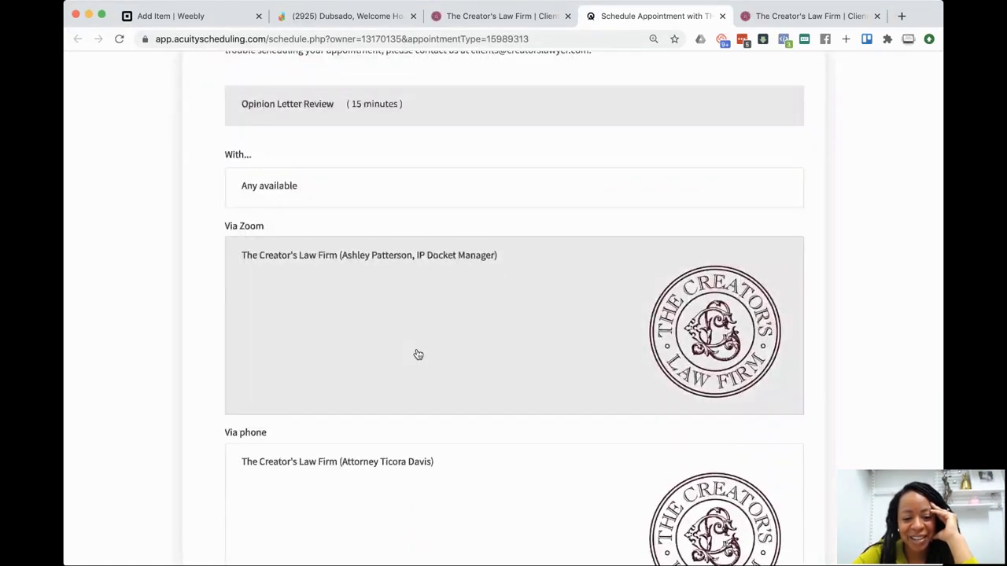
pyautogui.scroll(-3, 417, 354)
pyautogui.scroll(4, 417, 355)
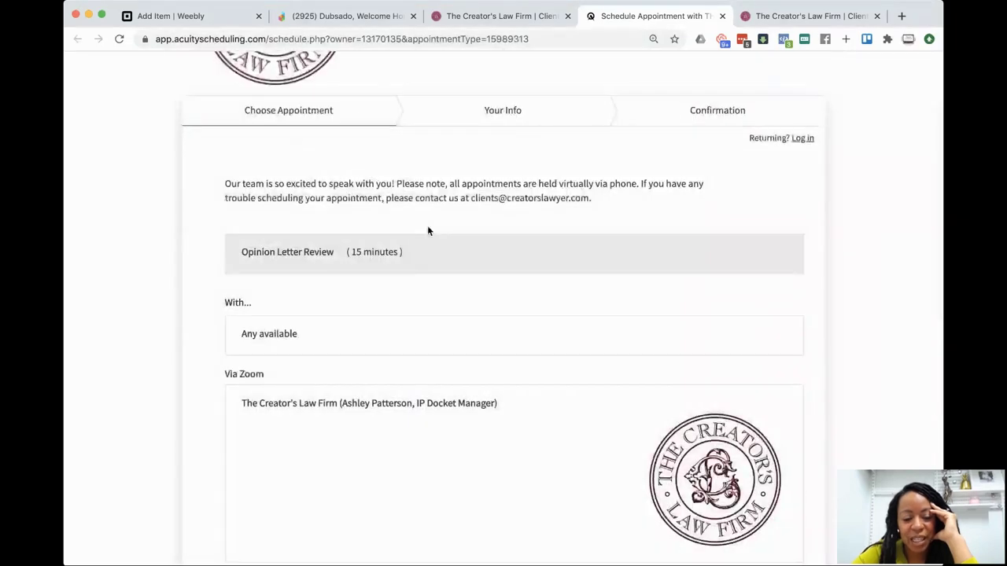
pyautogui.click(379, 347)
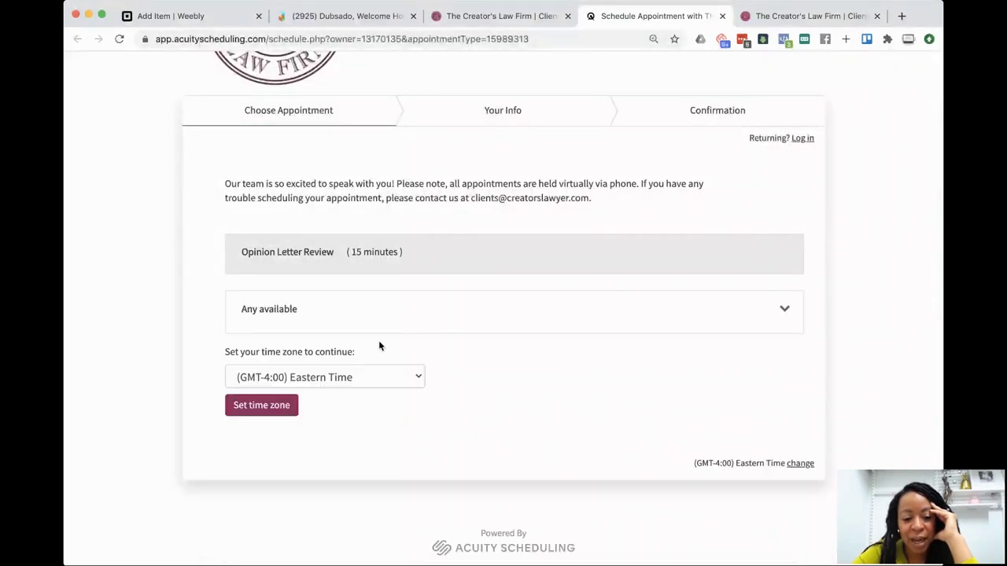
pyautogui.click(277, 415)
# Expand the appointment host choices and look over the Zoom and phone options and the August 2020 calendar
pyautogui.click(335, 296)
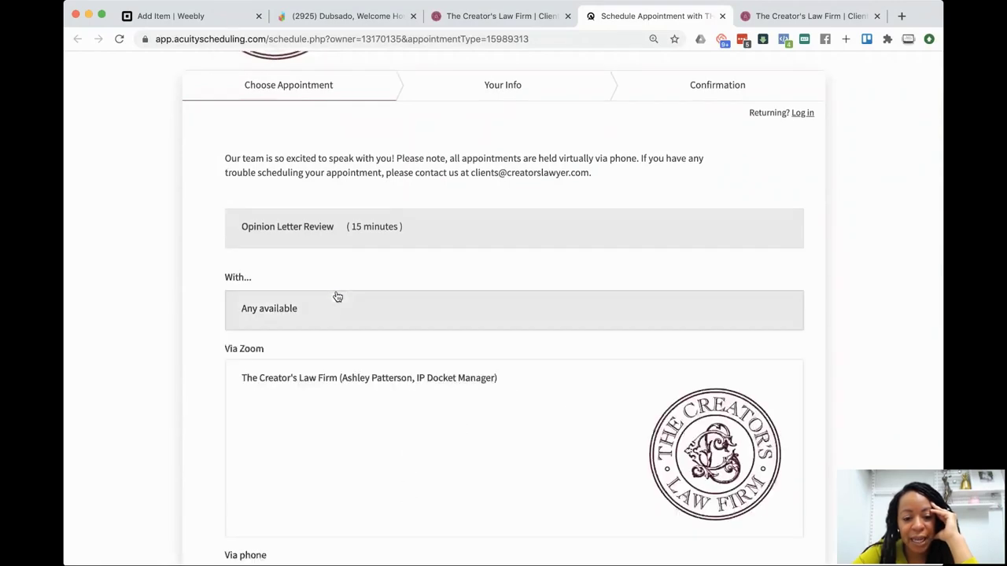
pyautogui.scroll(-2, 280, 303)
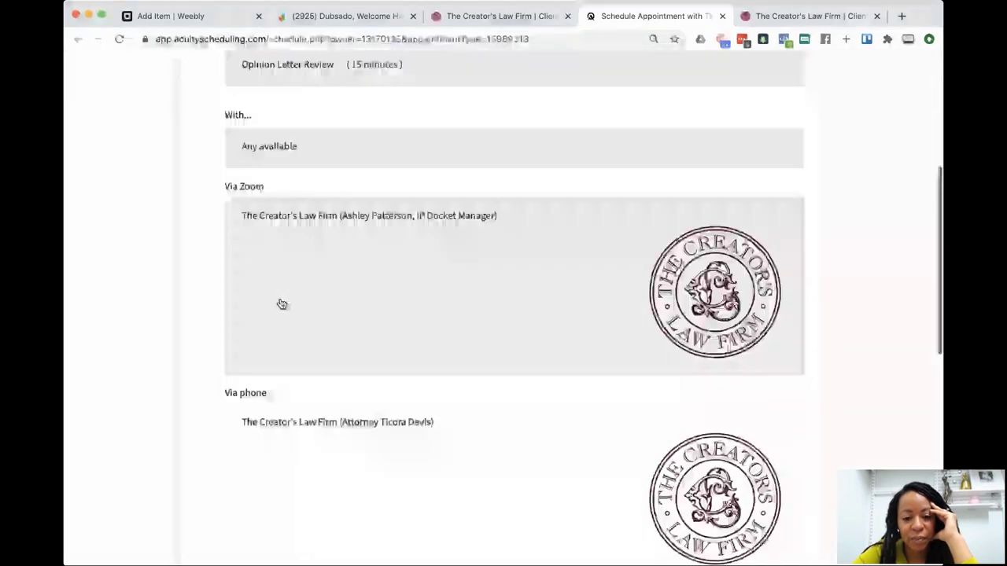
pyautogui.scroll(-5, 429, 263)
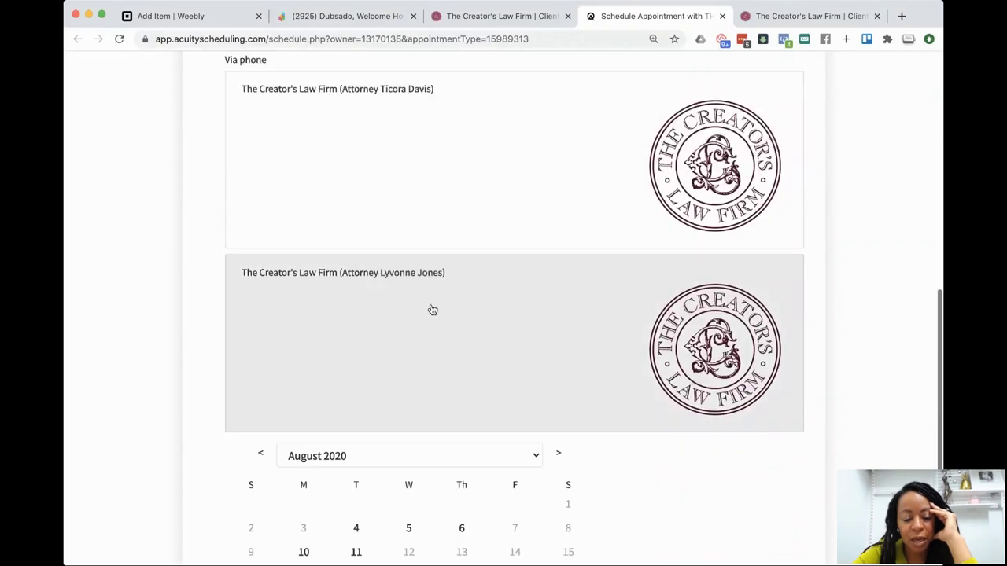
pyautogui.scroll(-3, 428, 347)
pyautogui.scroll(10, 427, 344)
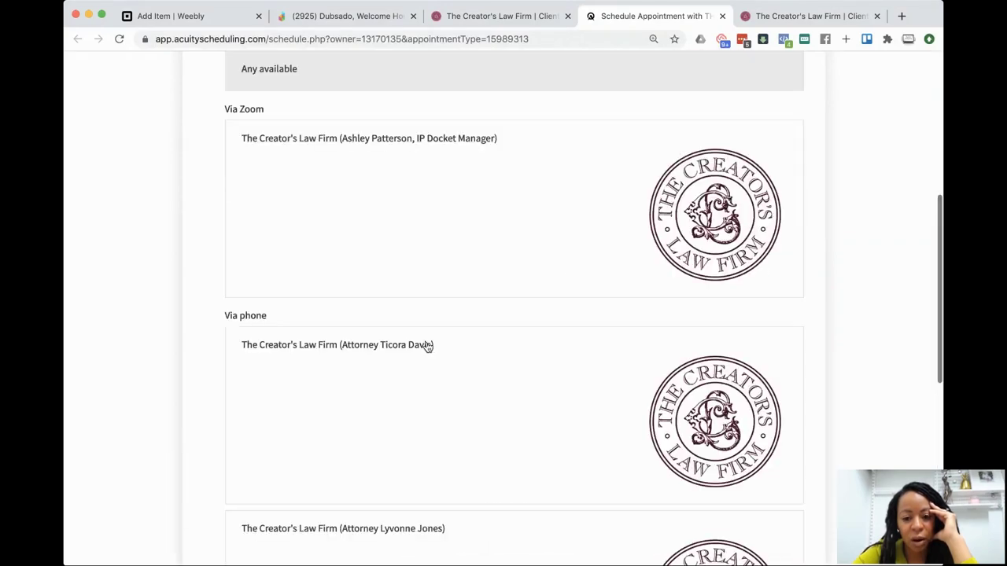
pyautogui.scroll(1, 428, 331)
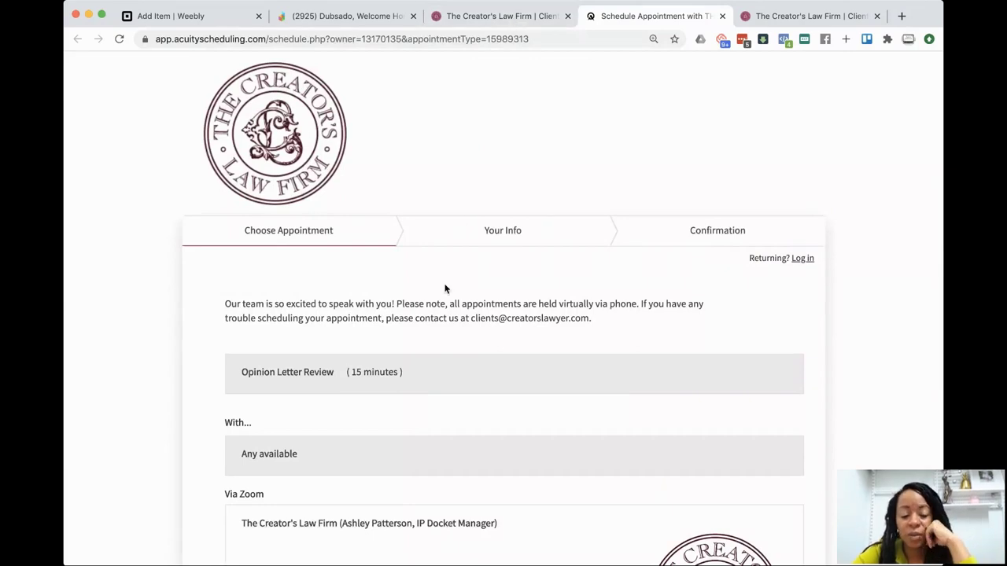
# Return to the client view of the opinion letter, tick all three trademark class checkboxes and activate the client questions field
pyautogui.click(527, 23)
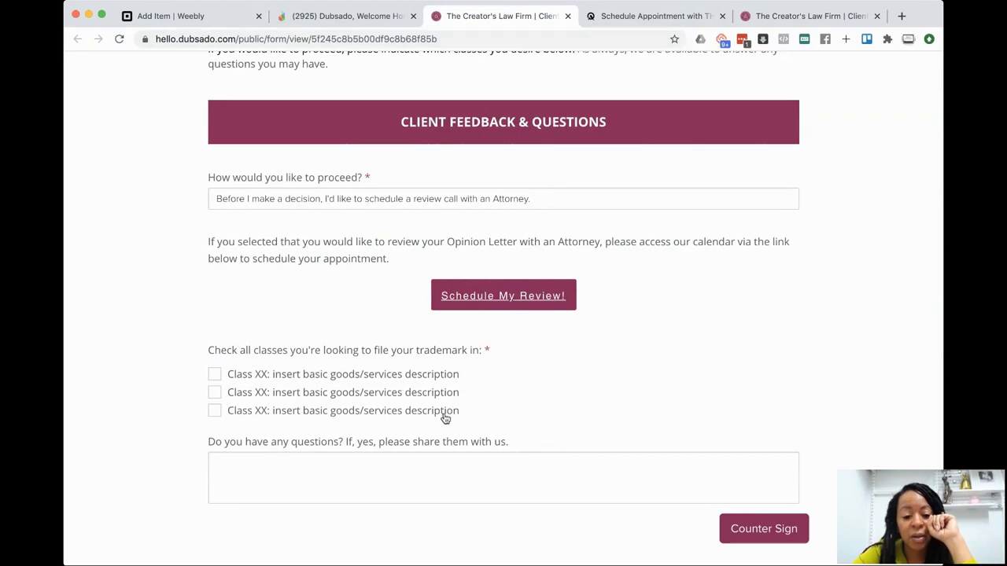
pyautogui.click(215, 376)
pyautogui.click(214, 393)
pyautogui.click(214, 412)
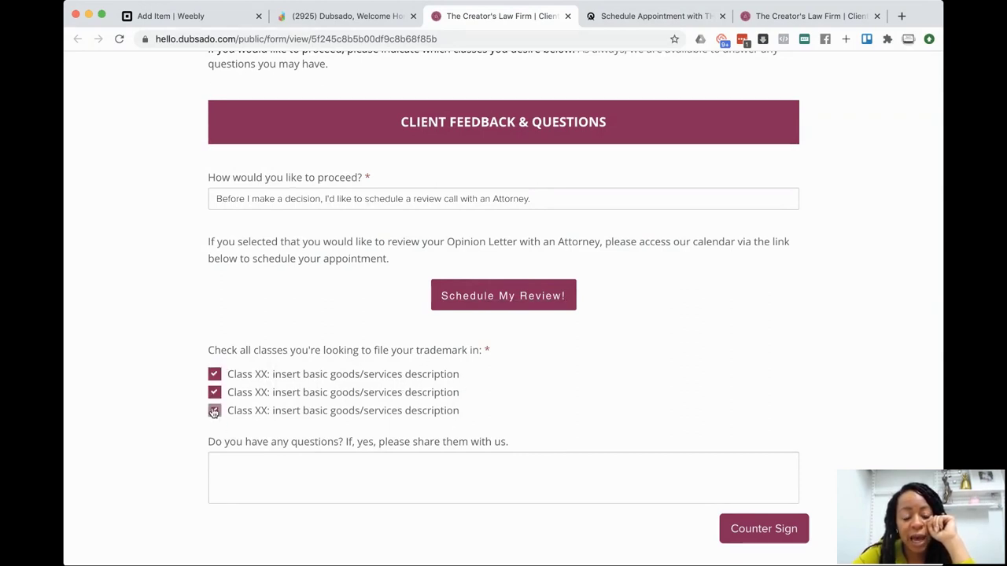
pyautogui.click(226, 469)
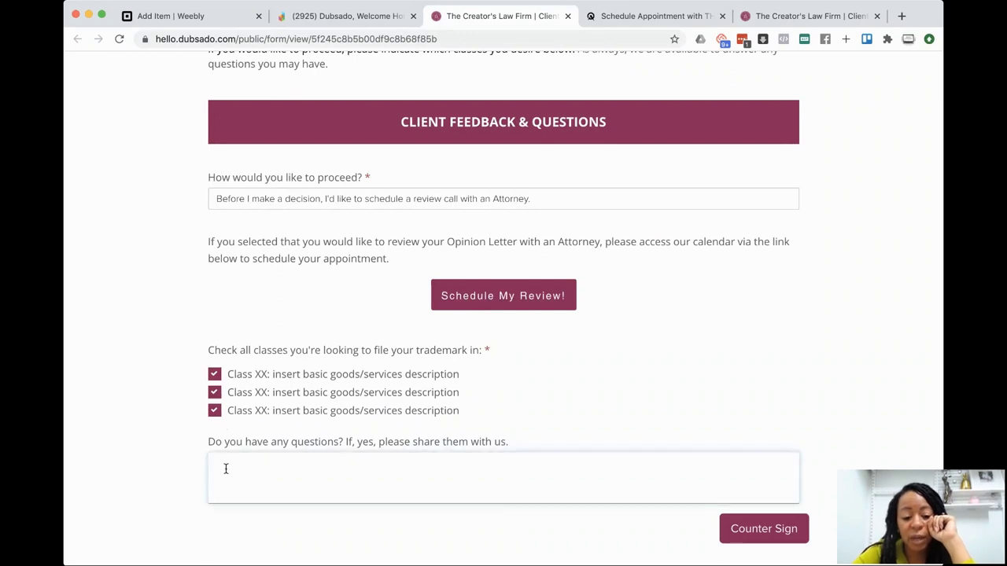
# Clear all three trademark class checkboxes and go back up to the letter's Conclusion and Attorney Note
pyautogui.click(214, 410)
pyautogui.click(214, 393)
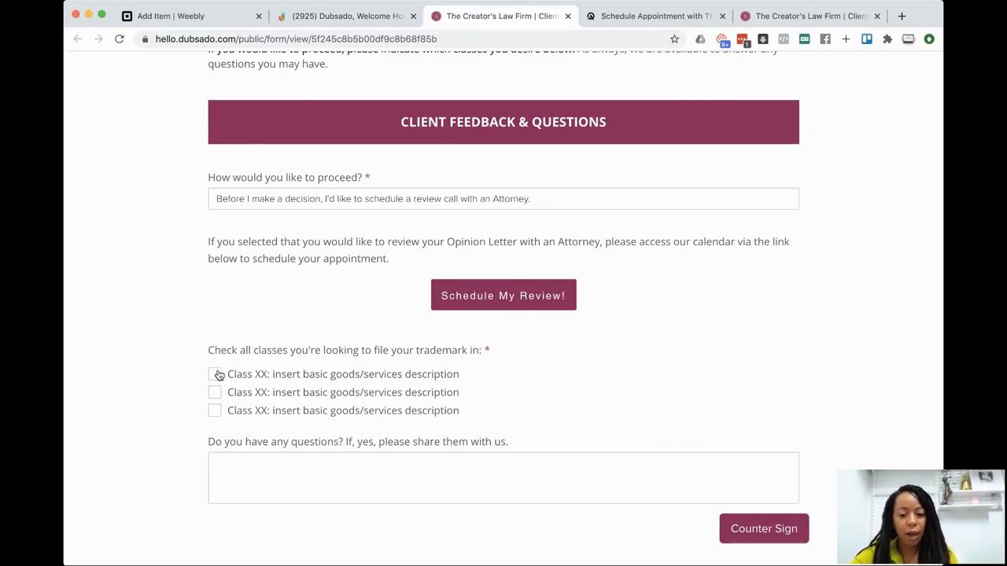
pyautogui.scroll(10, 218, 375)
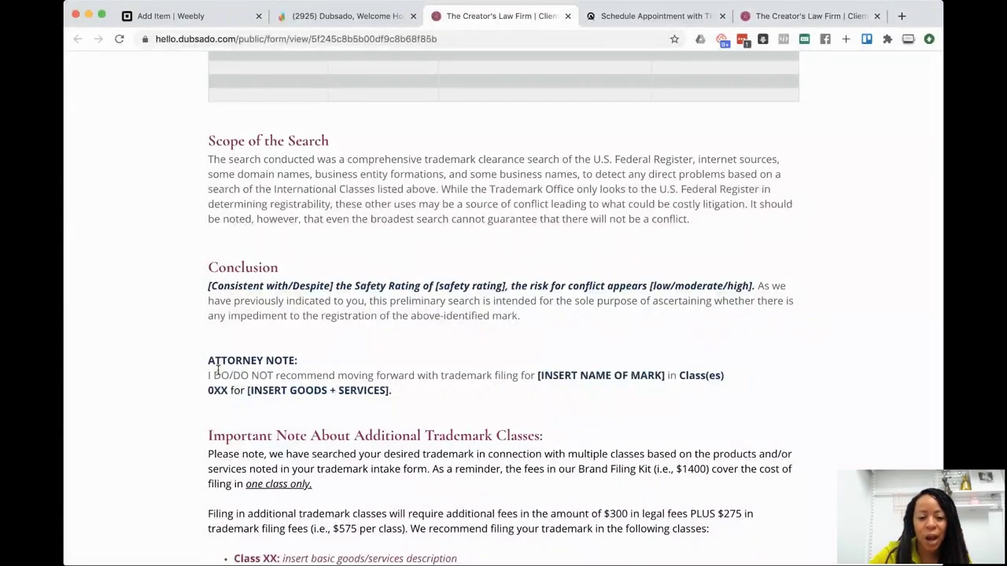
# Close the client view of the opinion letter and leave the form editor for the project's forms list
pyautogui.click(338, 16)
pyautogui.click(567, 16)
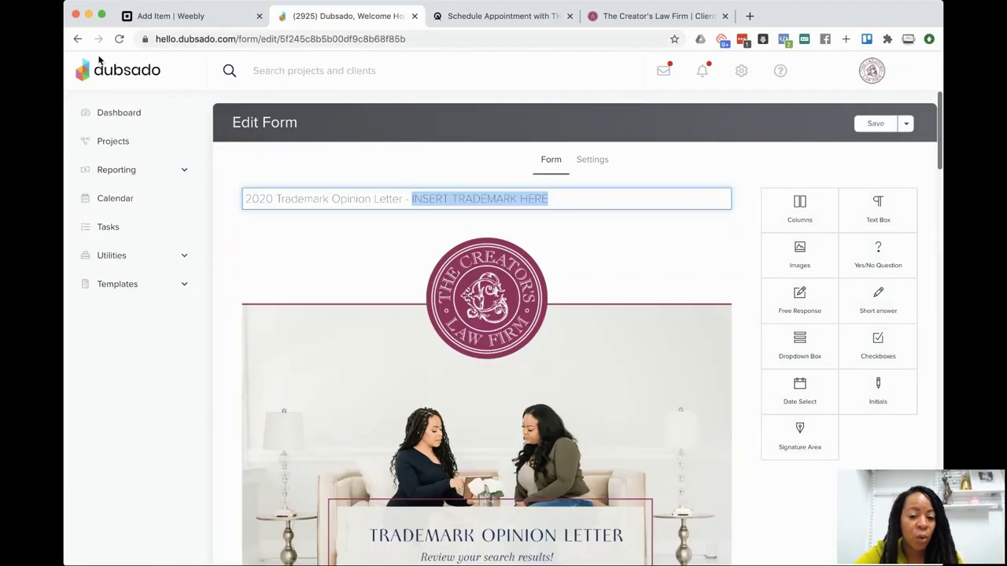
pyautogui.click(77, 39)
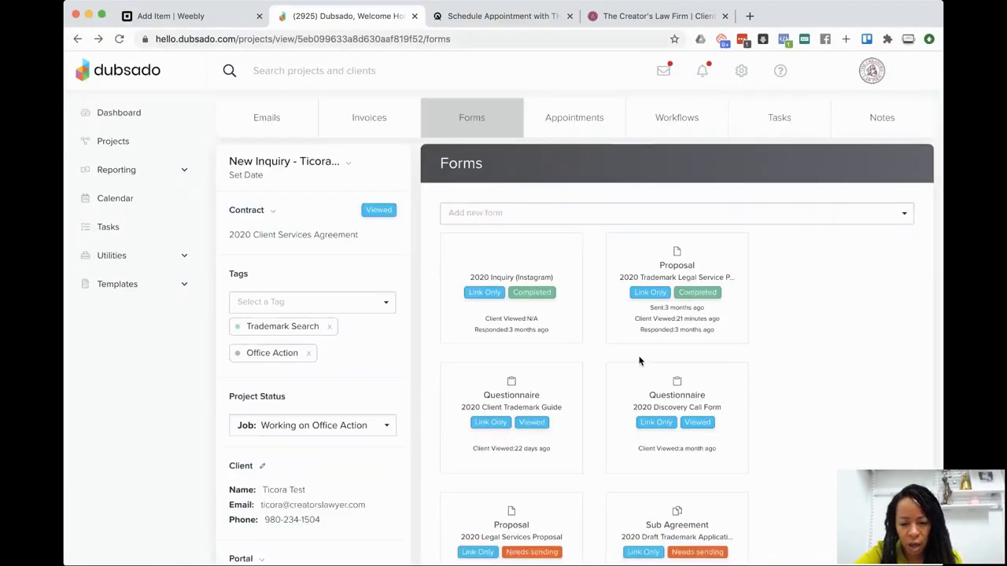
# Preview the 2020 Draft Trademark Application sub agreement and look through its letter and client feedback section
pyautogui.scroll(-5, 640, 360)
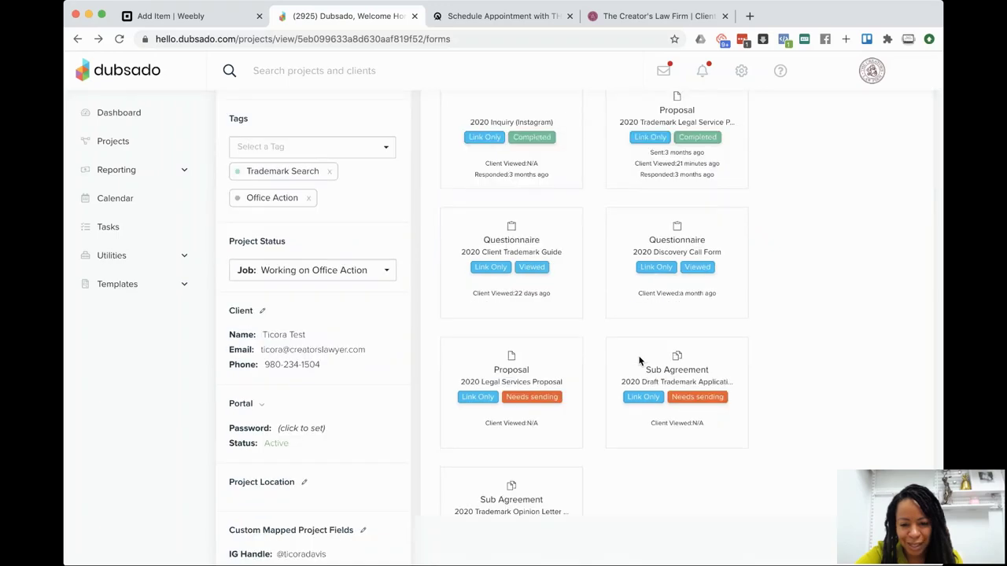
pyautogui.click(644, 404)
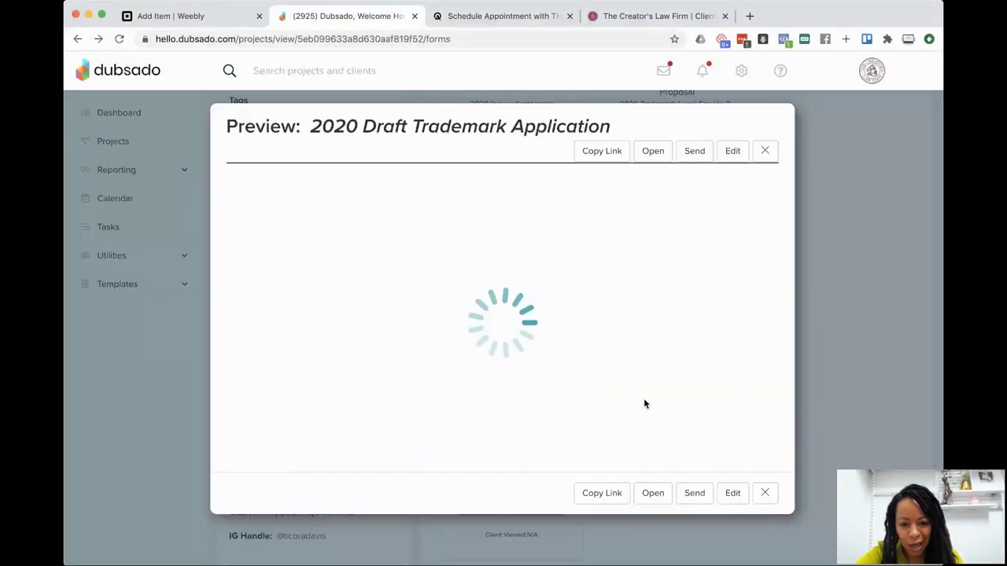
pyautogui.scroll(-6, 643, 404)
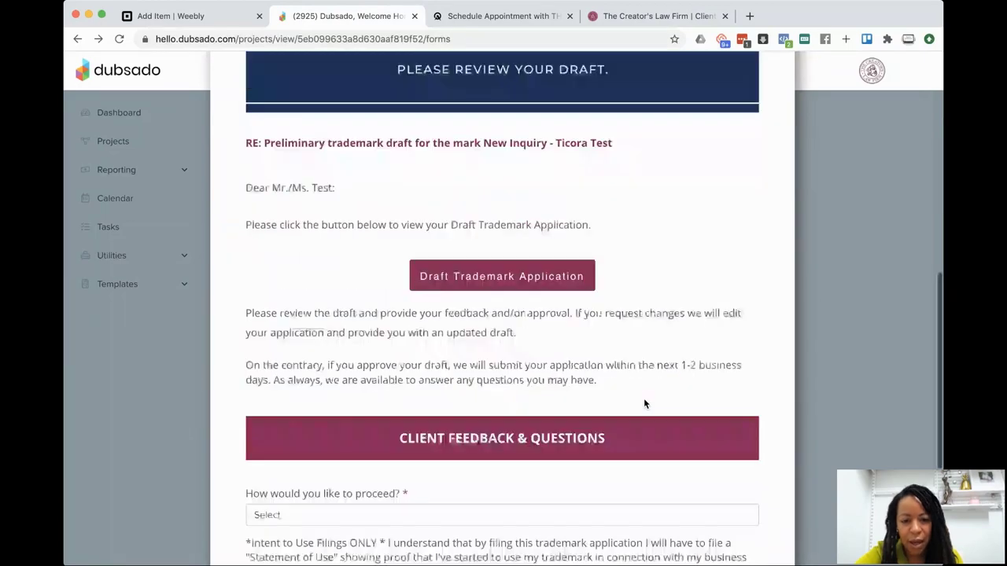
pyautogui.scroll(-1, 643, 403)
pyautogui.scroll(3, 643, 404)
pyautogui.scroll(6, 643, 404)
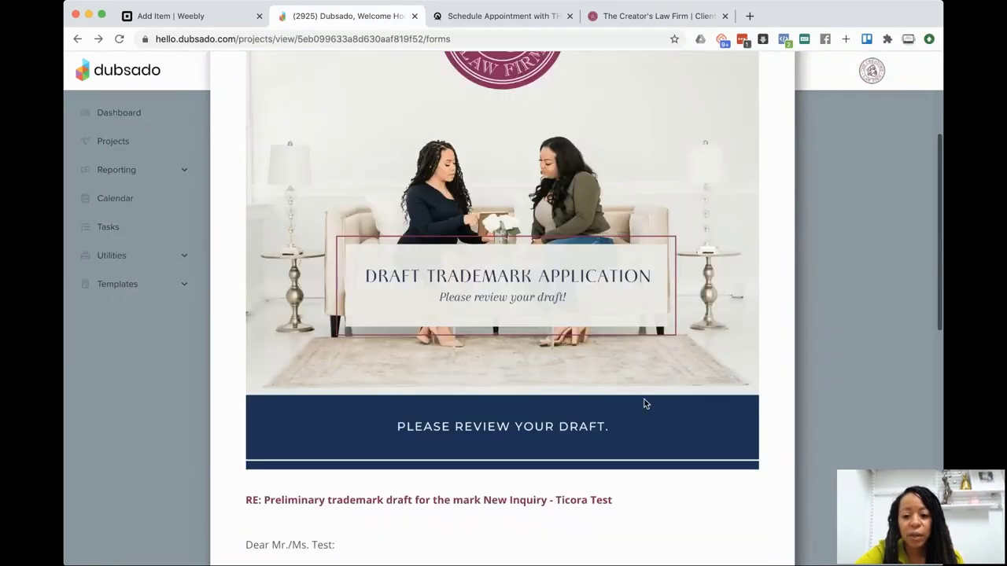
# Open the client view of the draft trademark application form and review it down to Client Feedback & Questions
pyautogui.click(652, 119)
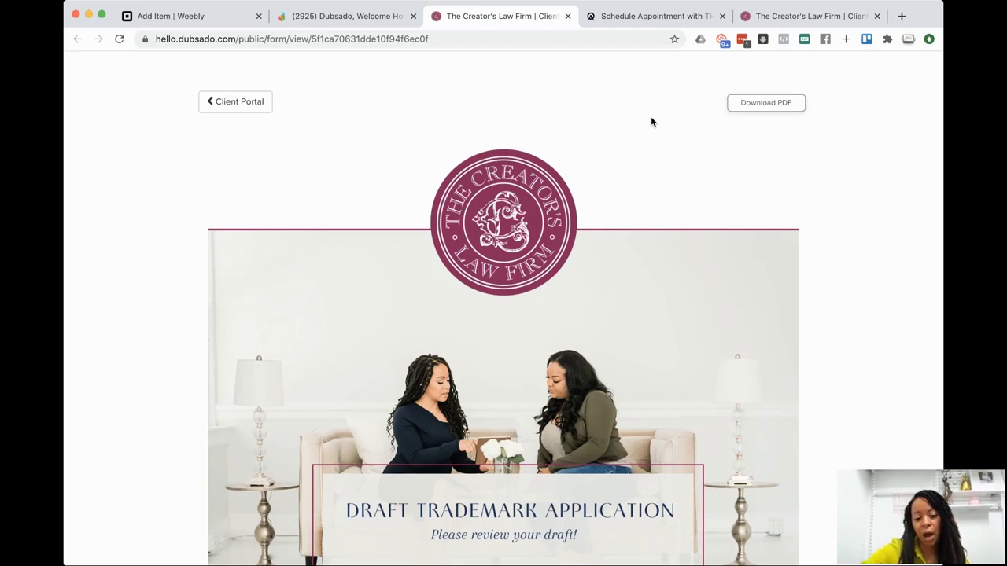
pyautogui.scroll(-10, 651, 122)
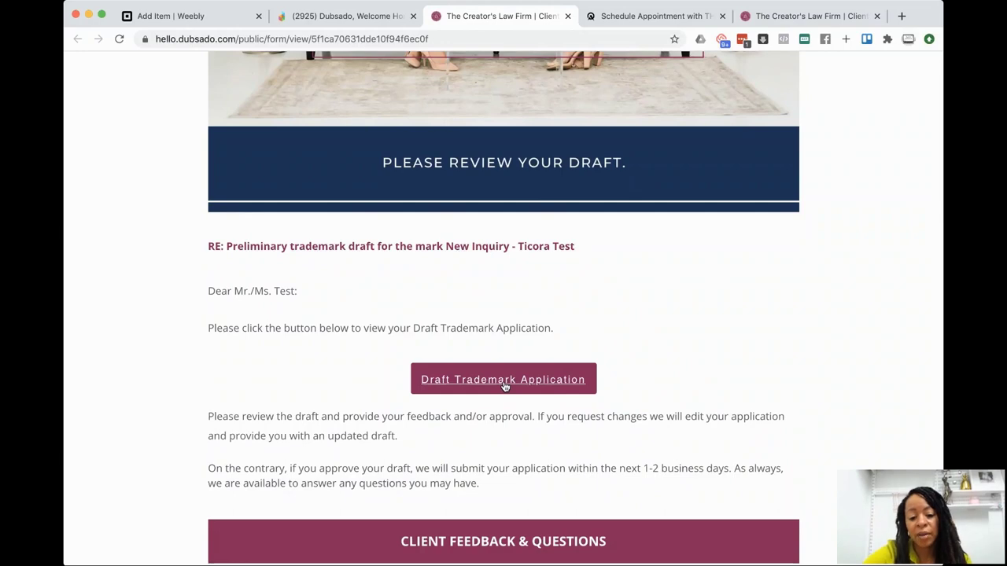
pyautogui.scroll(-3, 503, 386)
pyautogui.scroll(-1, 365, 313)
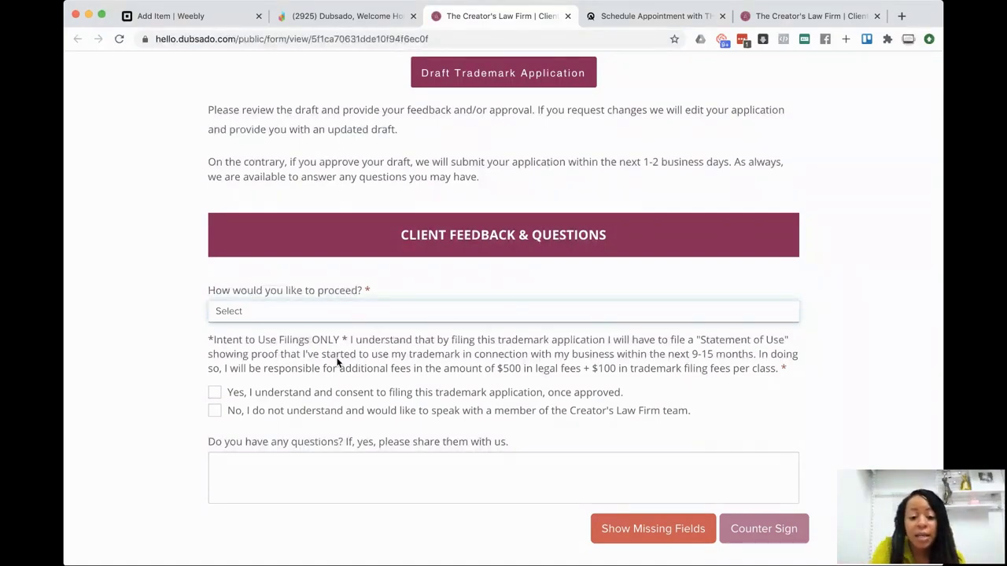
# Try the Yes and No checkboxes of the Intent to Use consent question one after the other, clearing each again
pyautogui.click(215, 393)
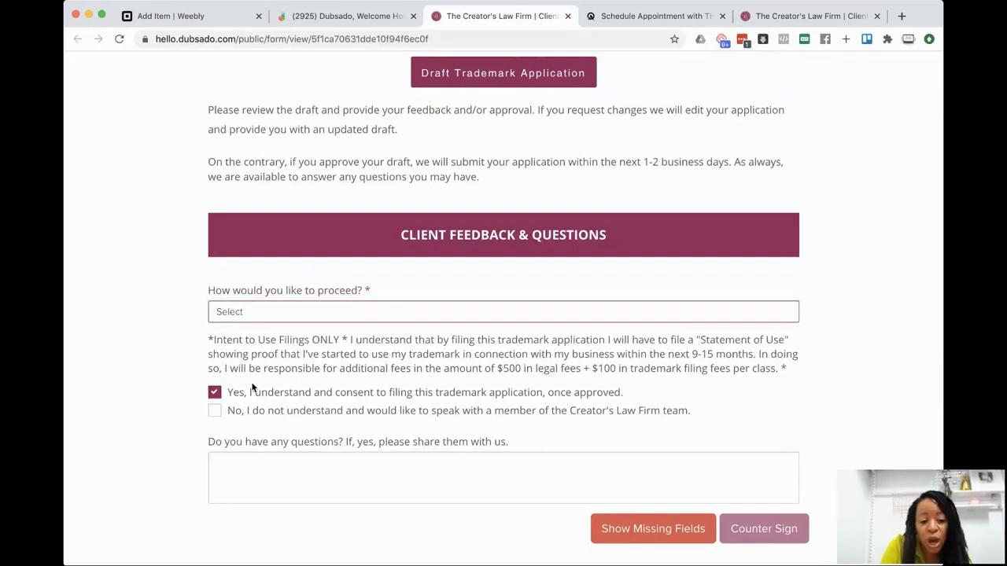
pyautogui.click(215, 393)
pyautogui.click(214, 410)
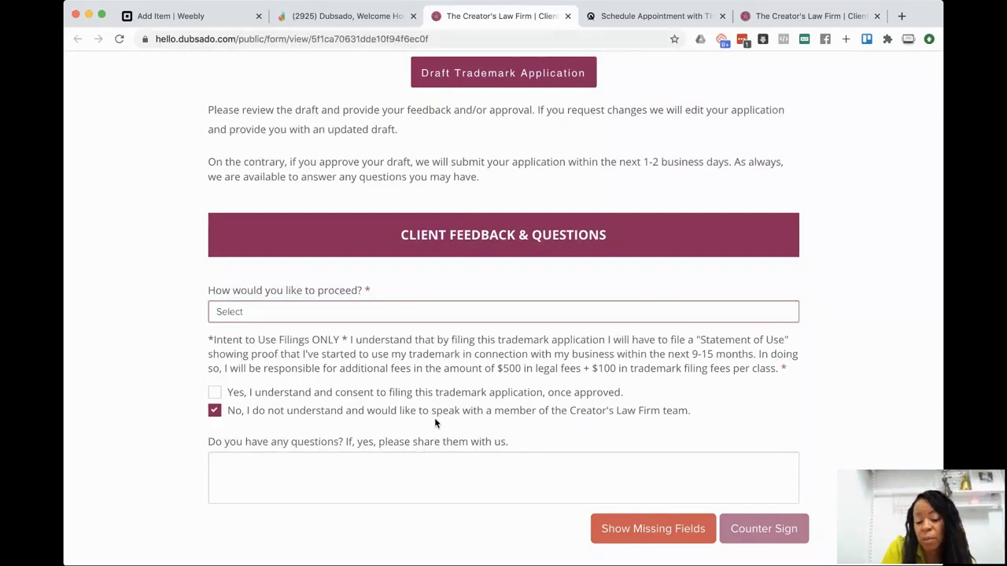
pyautogui.click(214, 410)
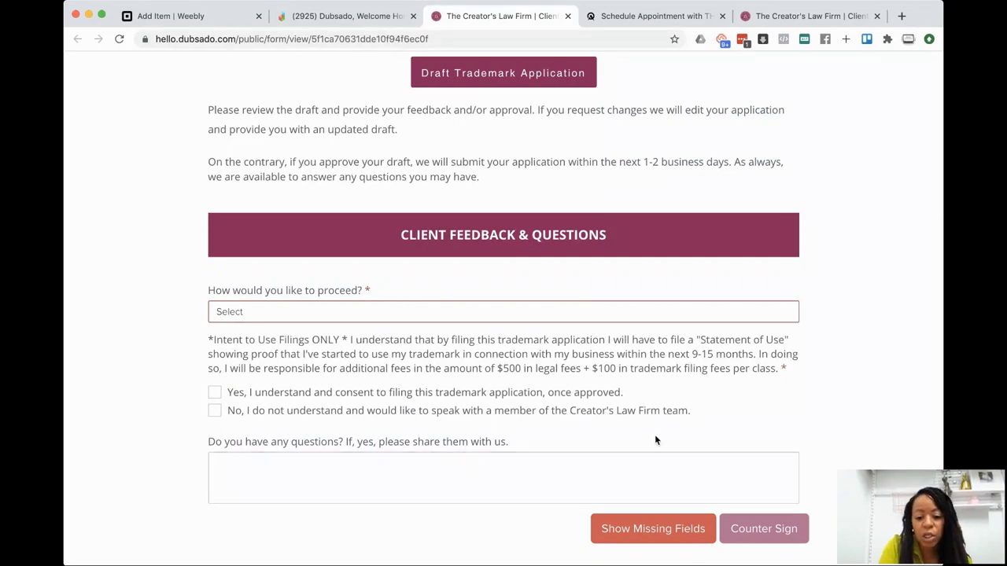